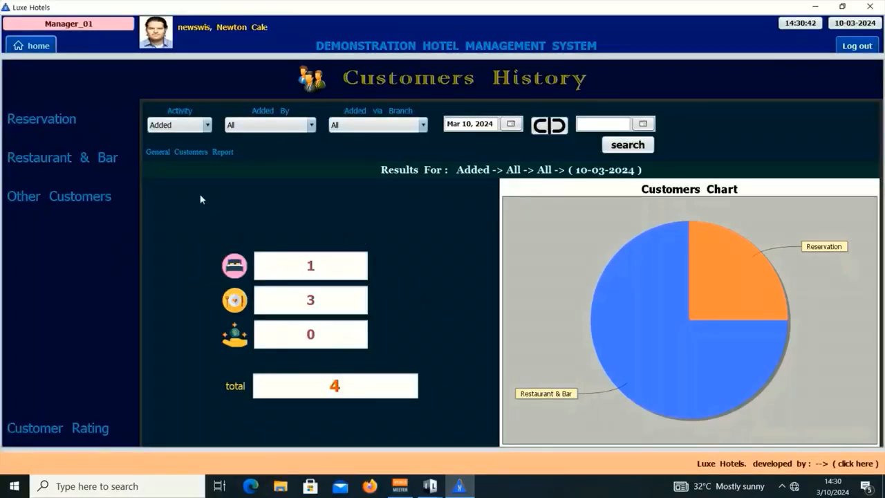
- Browse the reservation, restaurant and bar, and other payment customer lists from Customers History
click(91, 120)
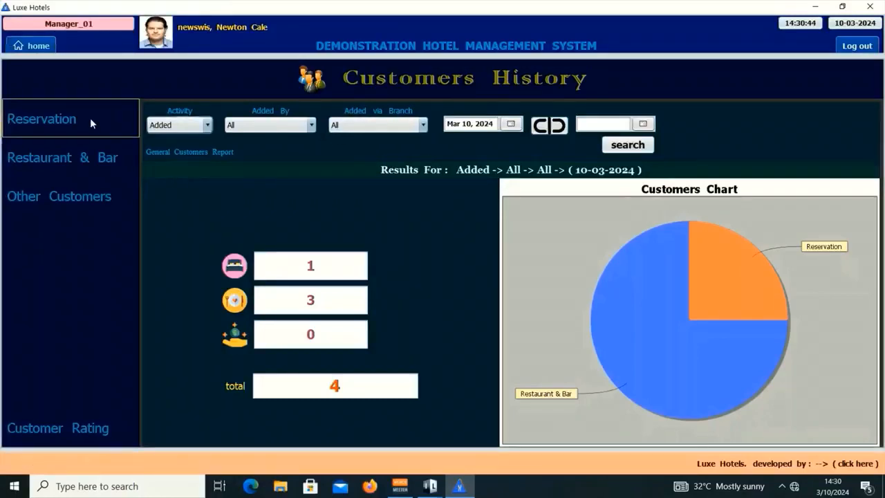
click(22, 156)
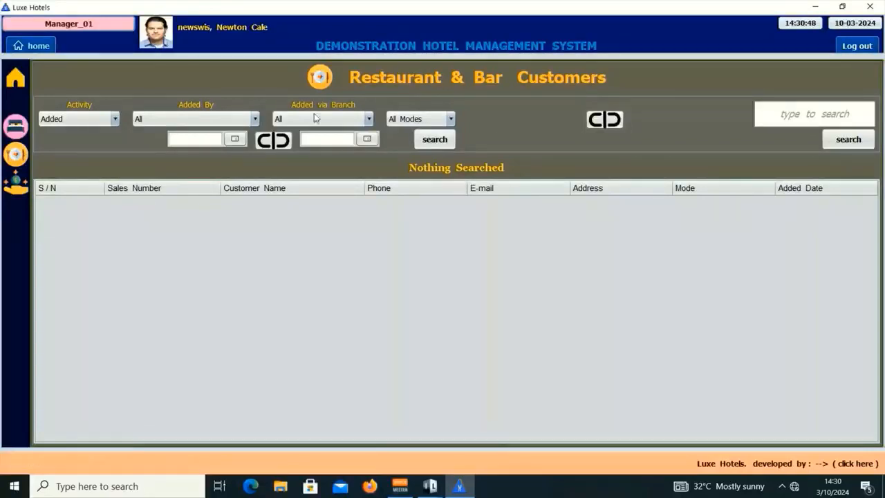
click(15, 182)
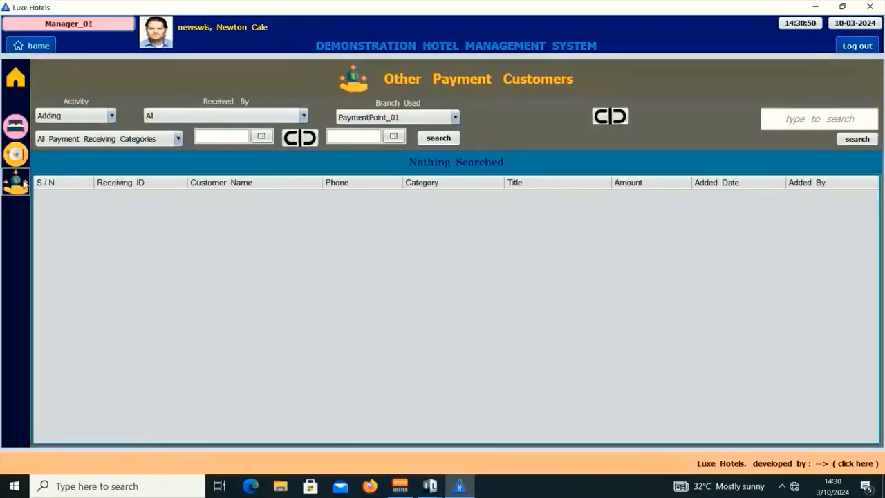
click(16, 73)
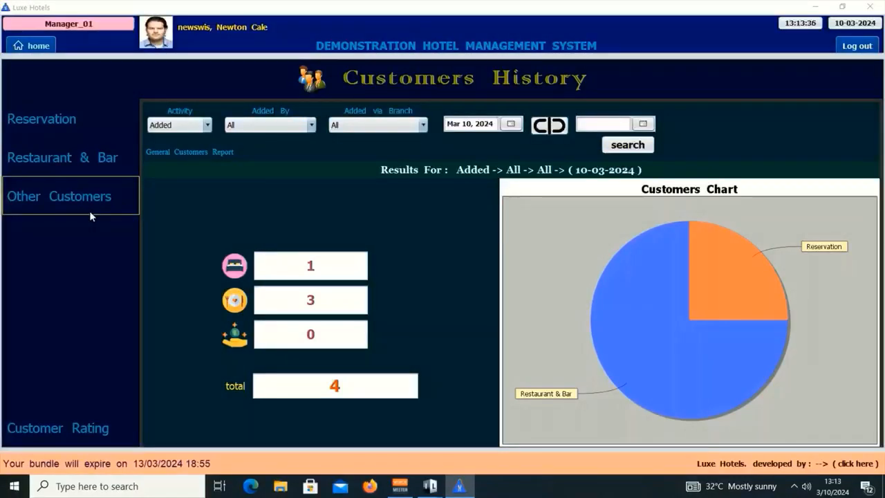
click(89, 212)
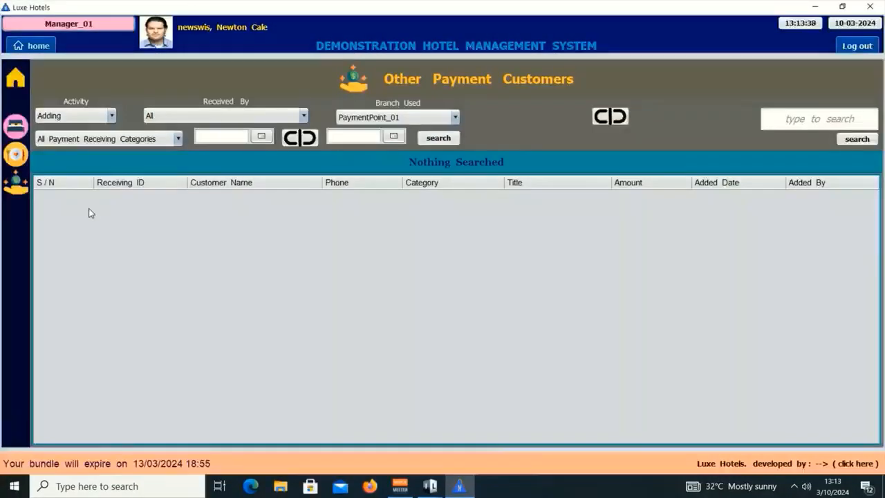
click(814, 112)
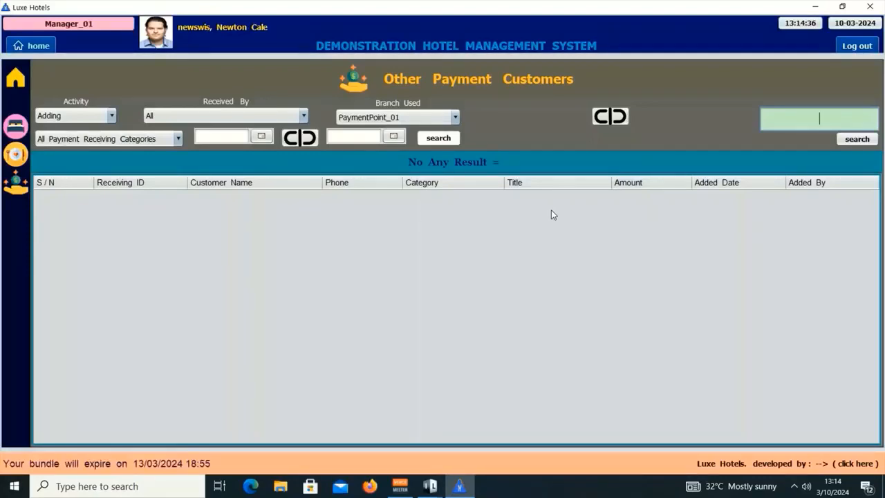
click(23, 79)
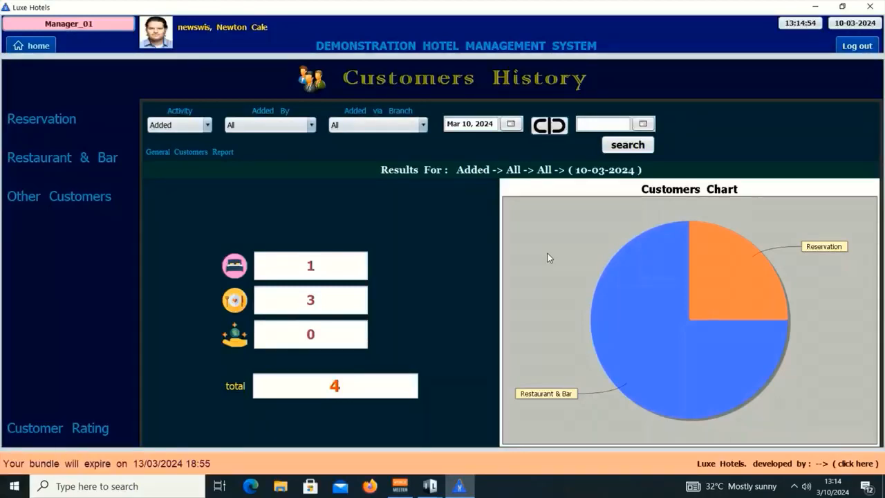
- Filter Customers History to 10 March 2024 and run the search
click(511, 124)
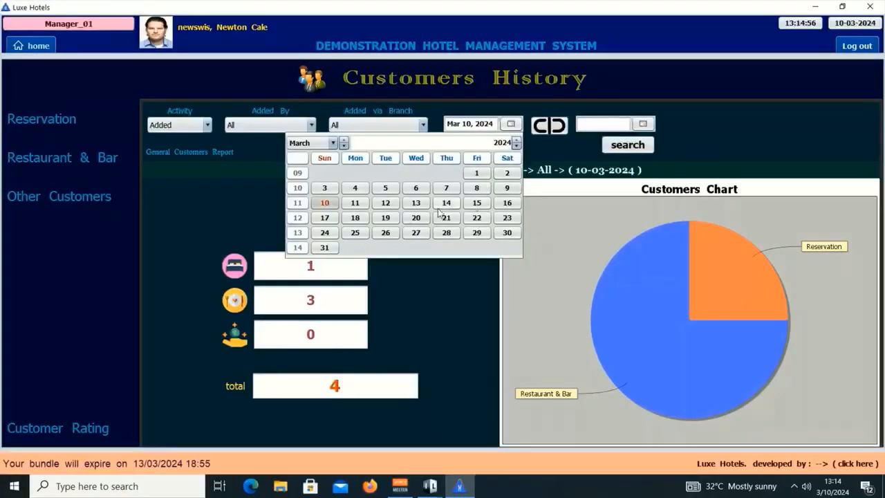
click(325, 202)
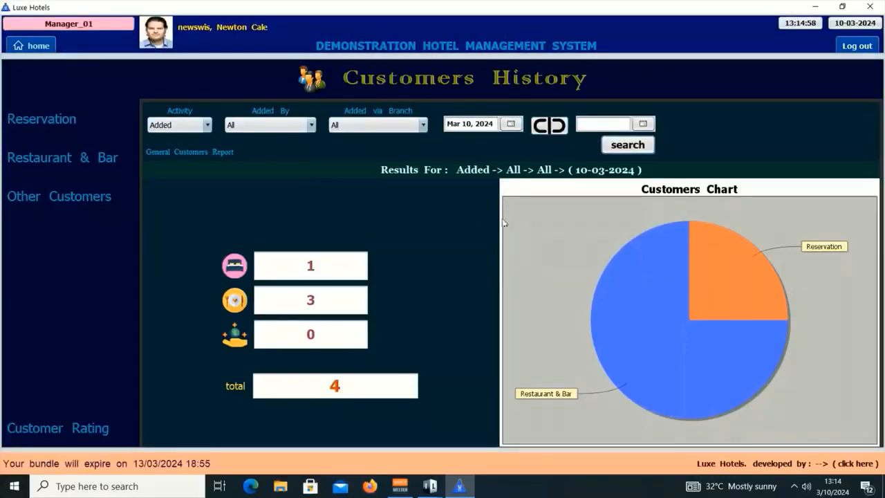
click(623, 148)
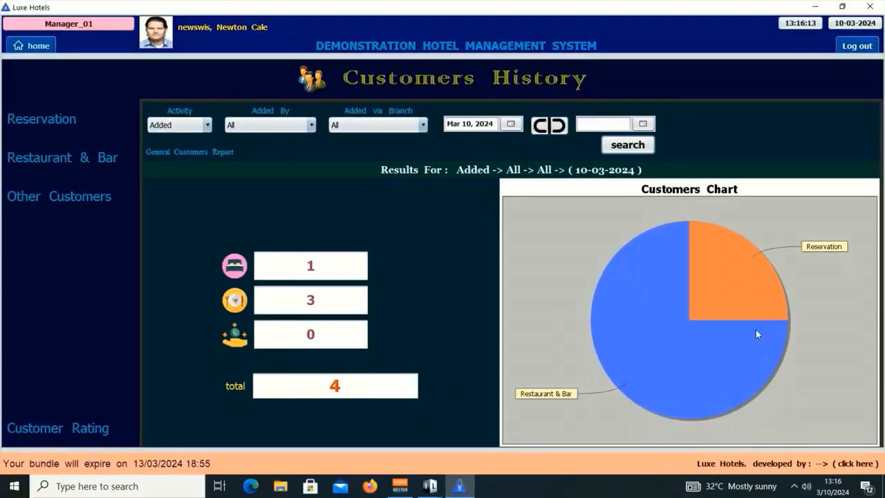
- Minimise the manager window and launch the LuxeHotels Payment Point app from the desktop
mouse_move(717, 285)
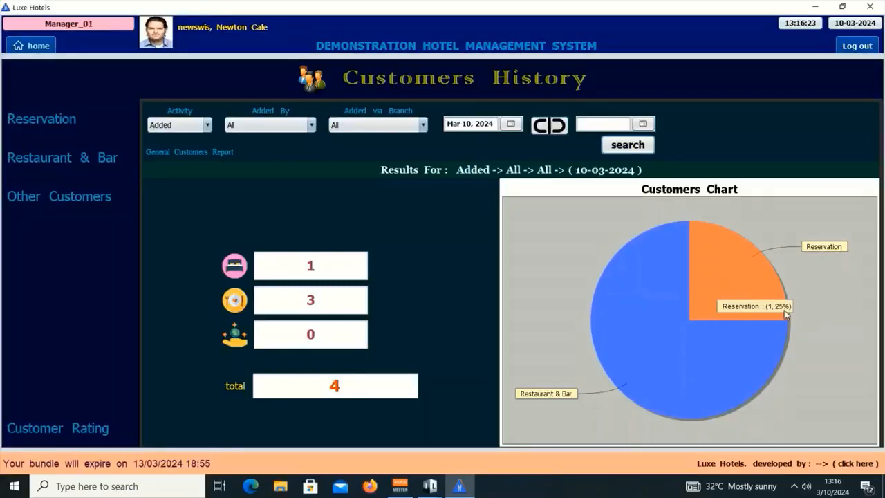
mouse_move(644, 327)
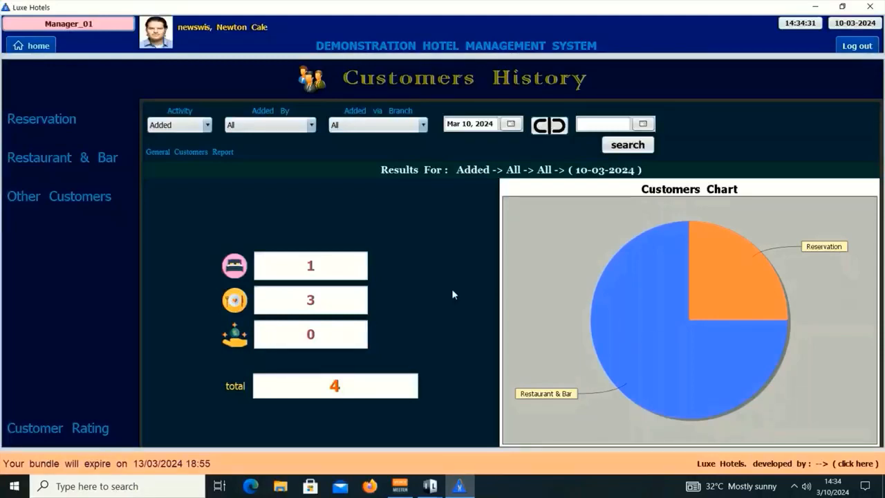
click(816, 6)
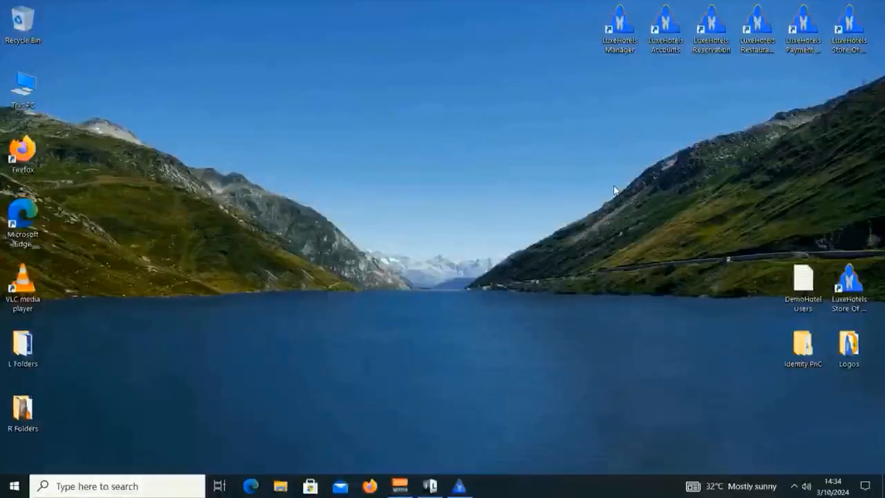
double_click(804, 26)
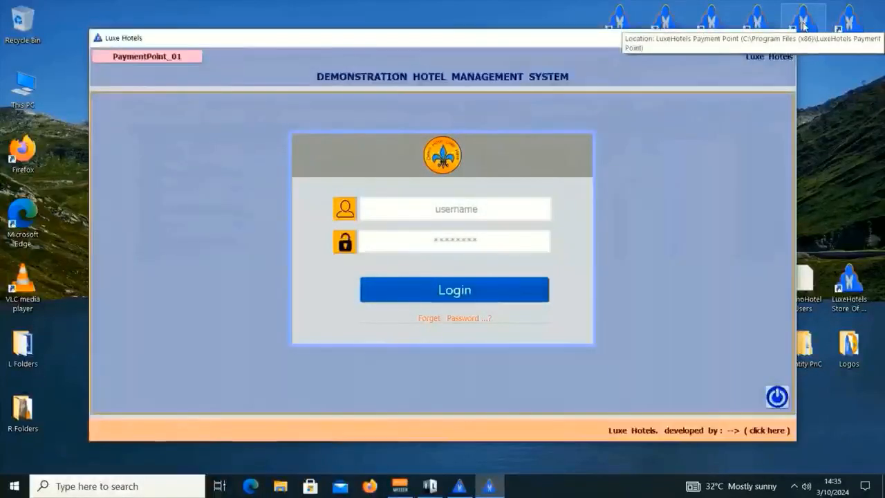
- Check the demo user credentials, then log in with the payment officer's username and password
double_click(806, 280)
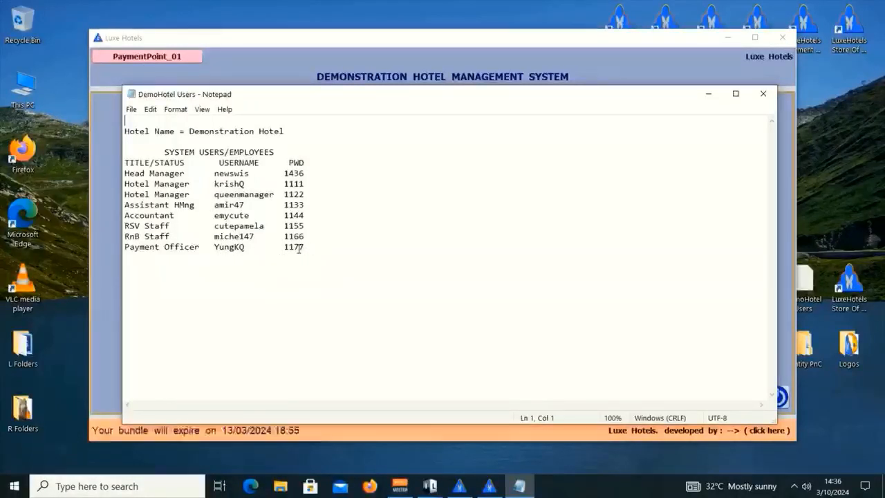
click(763, 93)
click(465, 208)
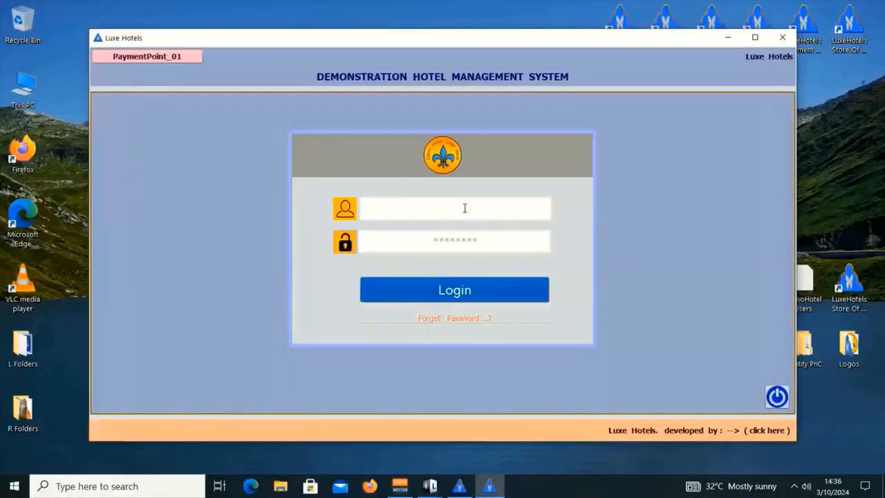
text(yungkq)
key(Tab)
text(**)
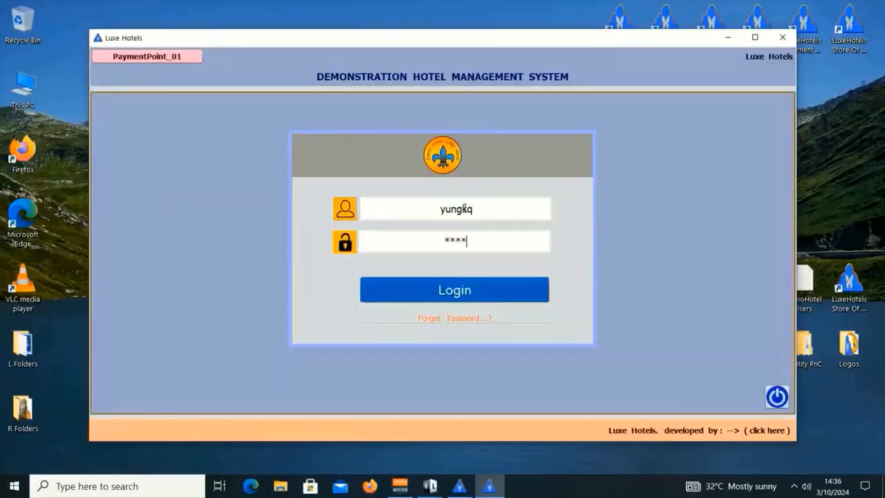
key(Return)
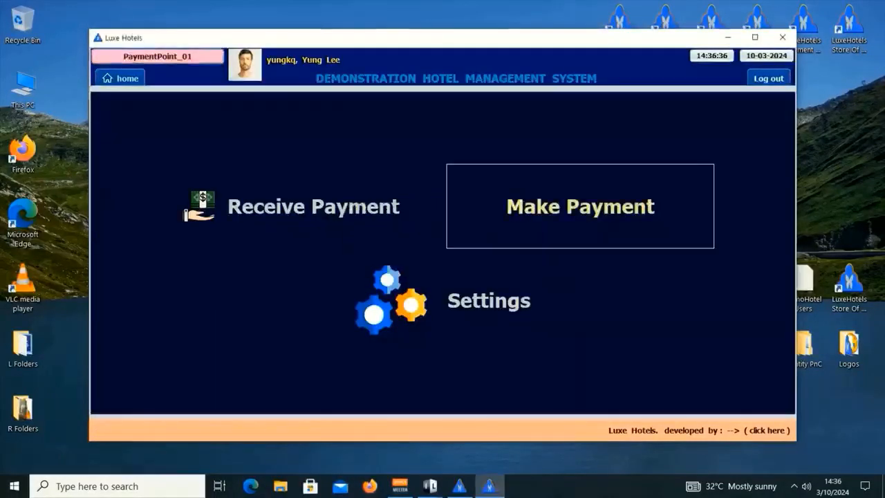
- Open the Receive Extra Payment form, browse the categories, and open the LOUNDRY room list
click(318, 206)
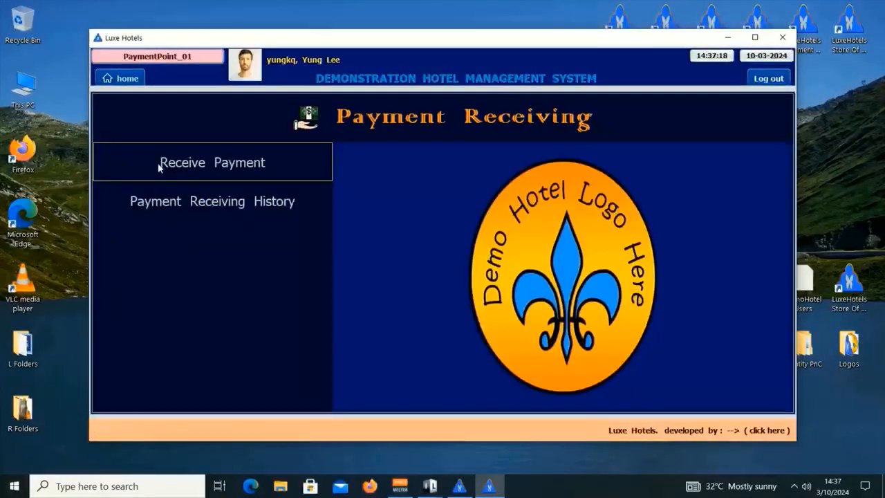
click(158, 167)
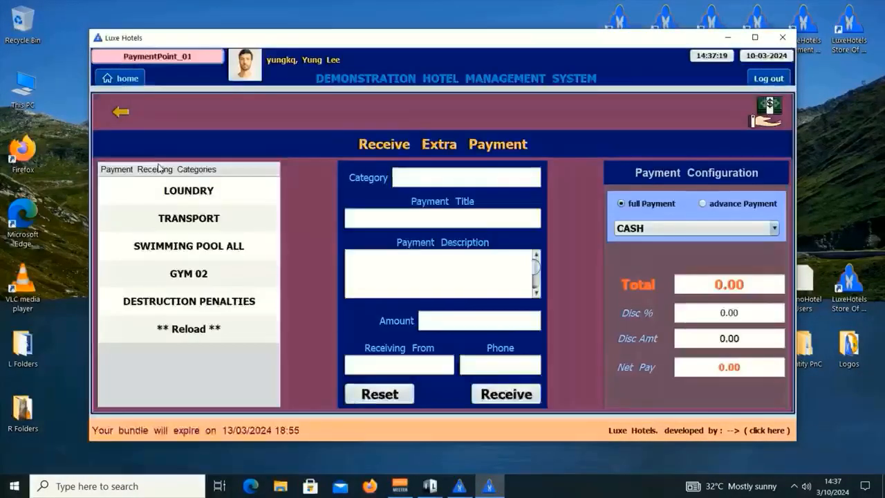
click(213, 196)
click(211, 218)
click(197, 250)
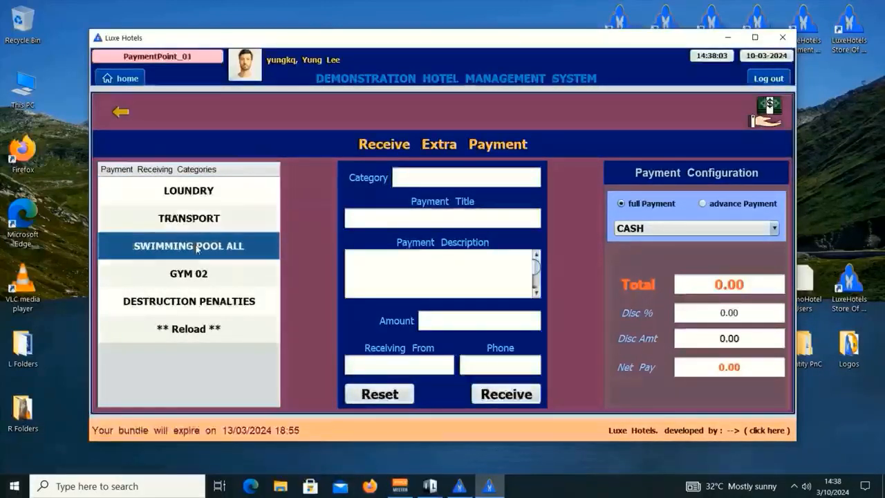
click(201, 274)
click(210, 302)
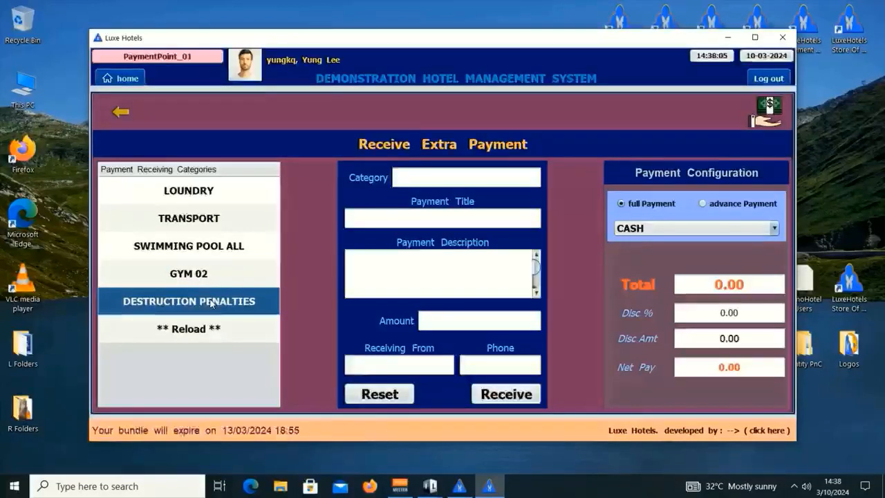
double_click(192, 197)
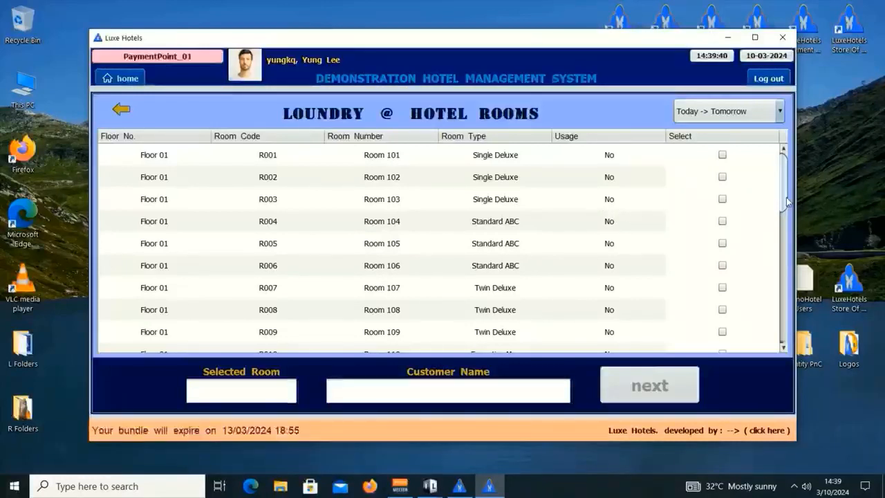
- Select Room 304 in the rooms table and continue to its laundry options
drag(786, 201, 786, 272)
scroll(585, 255, down, 4)
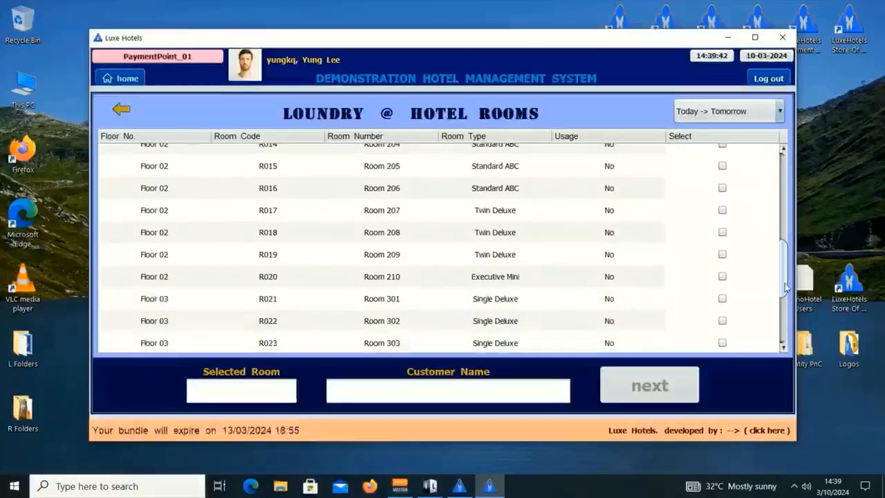
click(542, 227)
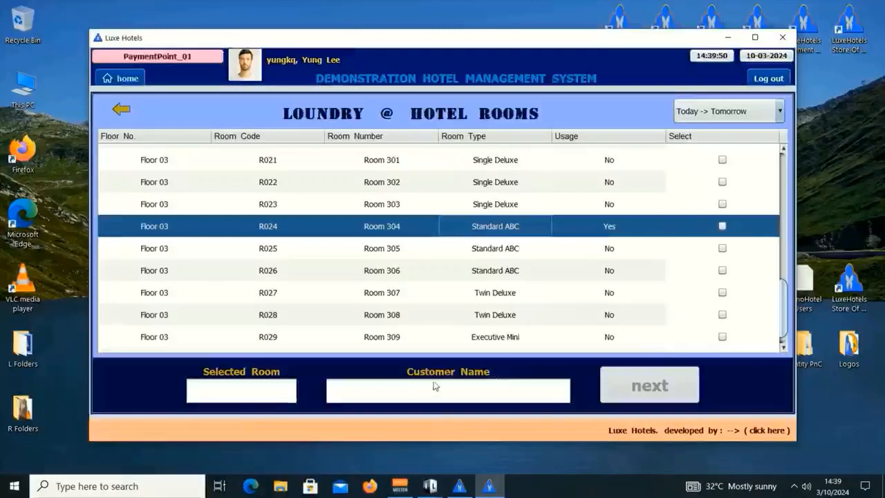
click(725, 226)
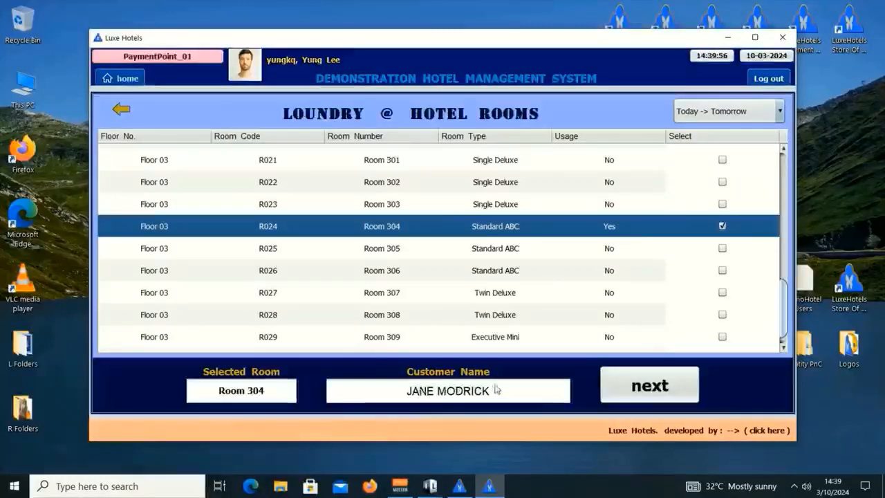
click(659, 390)
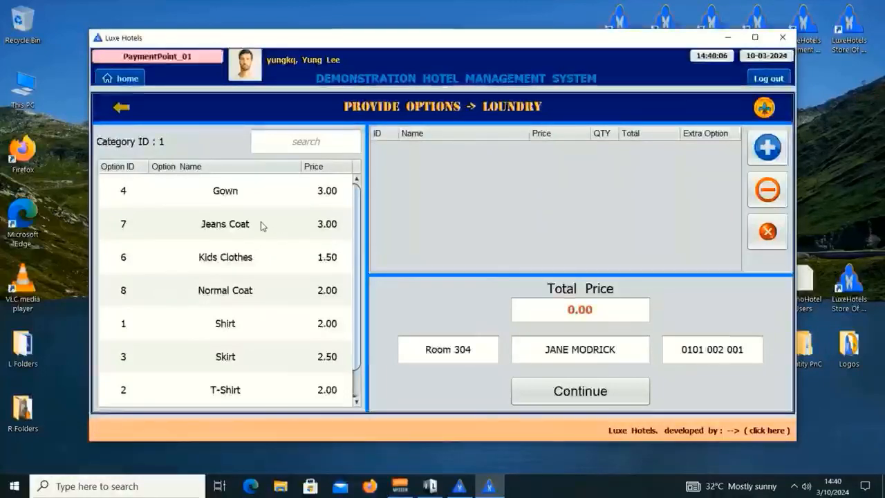
- Add a Jeans Coat and two Shirts to the laundry order
double_click(261, 223)
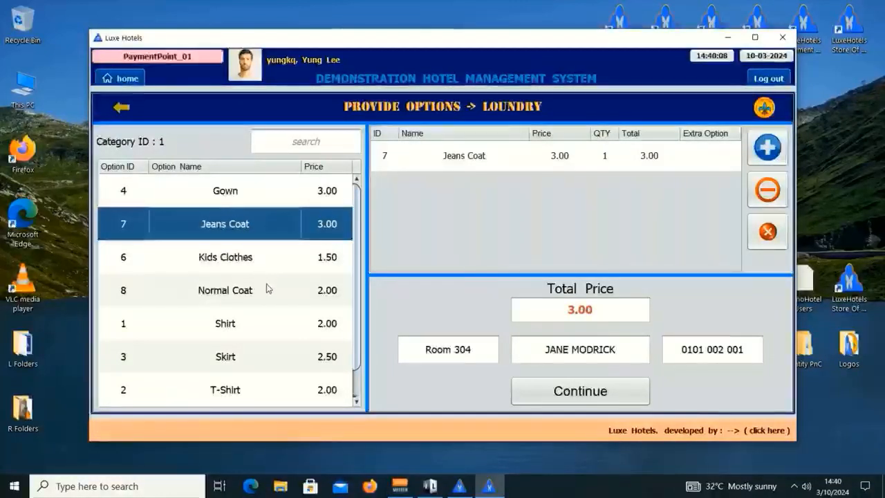
double_click(251, 326)
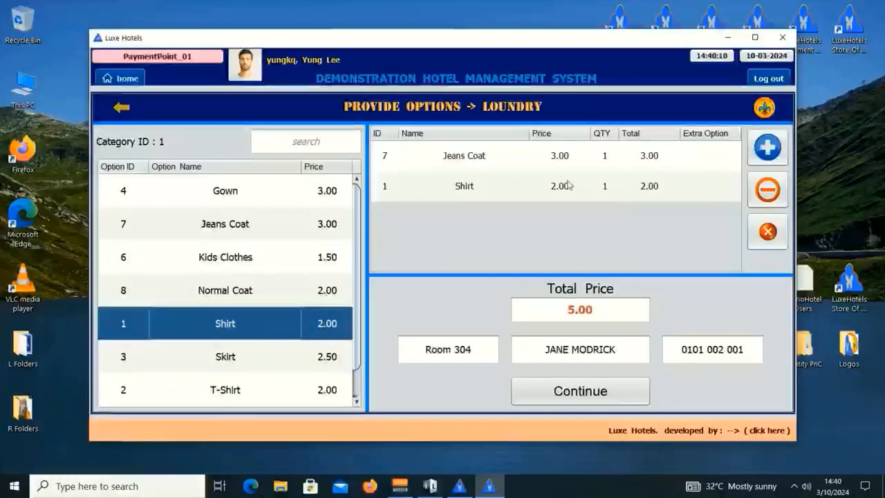
click(538, 188)
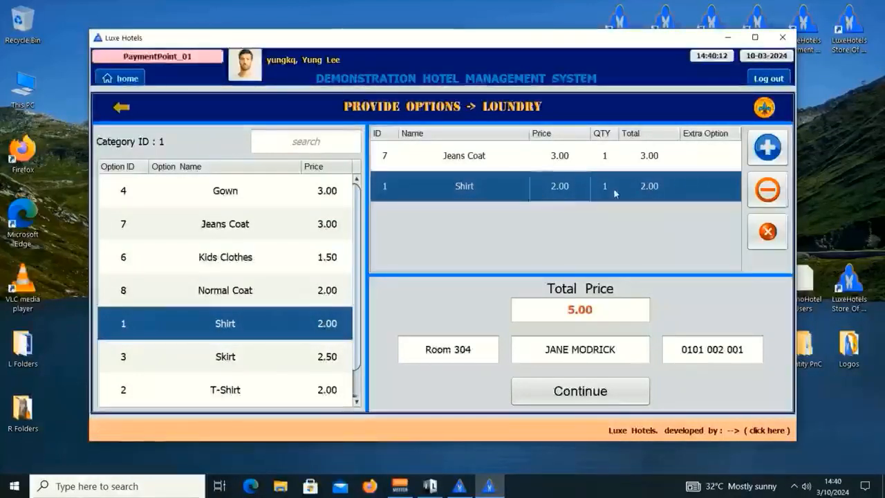
click(769, 148)
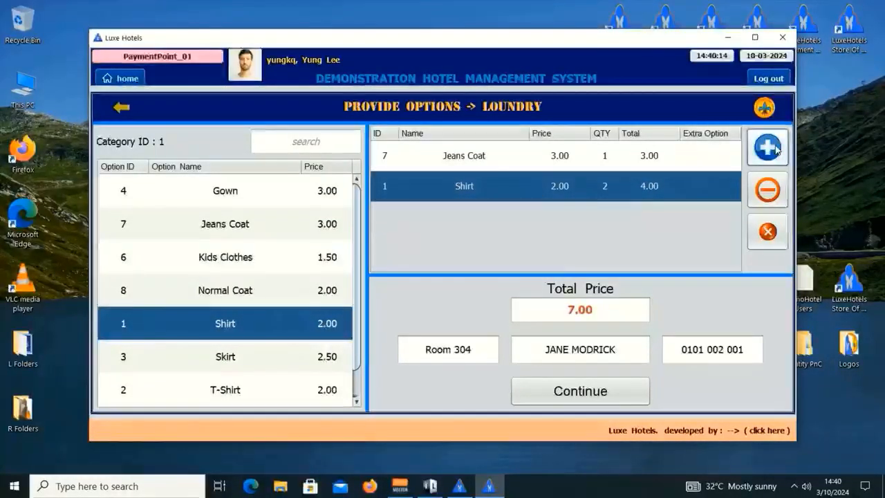
- Give the Shirt line the extra option 'No ironing' and continue to the payment form
double_click(717, 193)
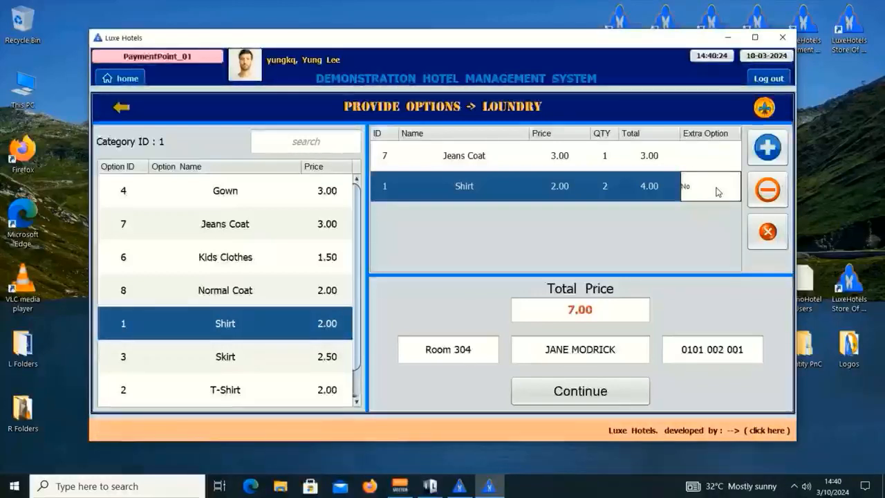
text(i)
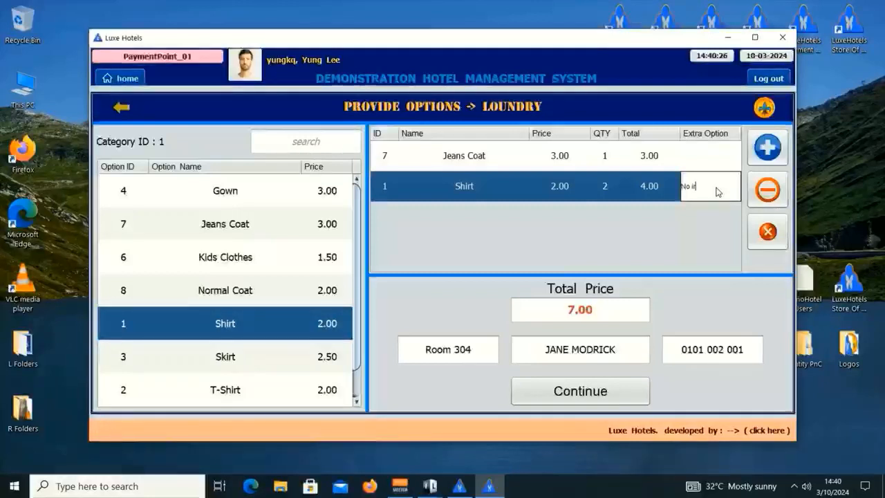
text(roning)
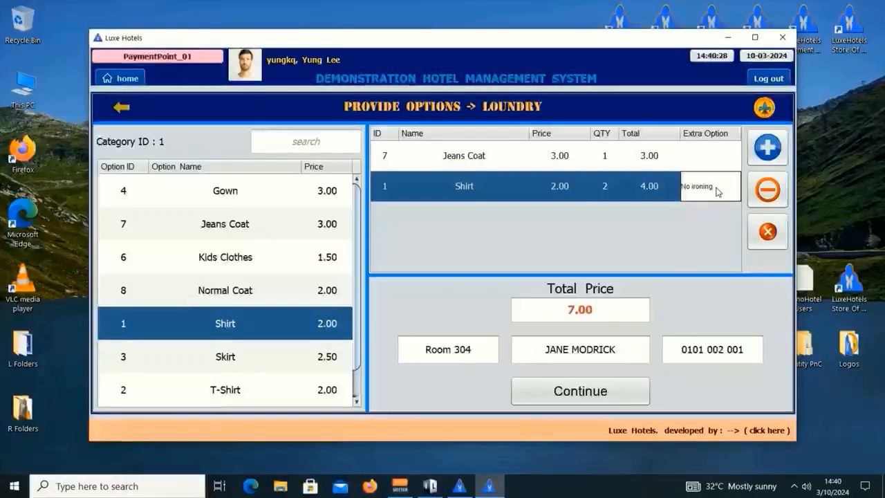
key(Return)
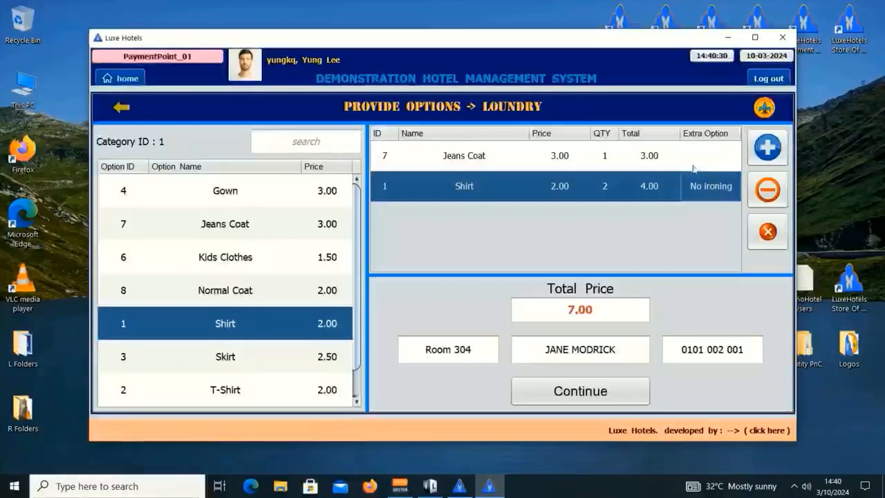
click(613, 395)
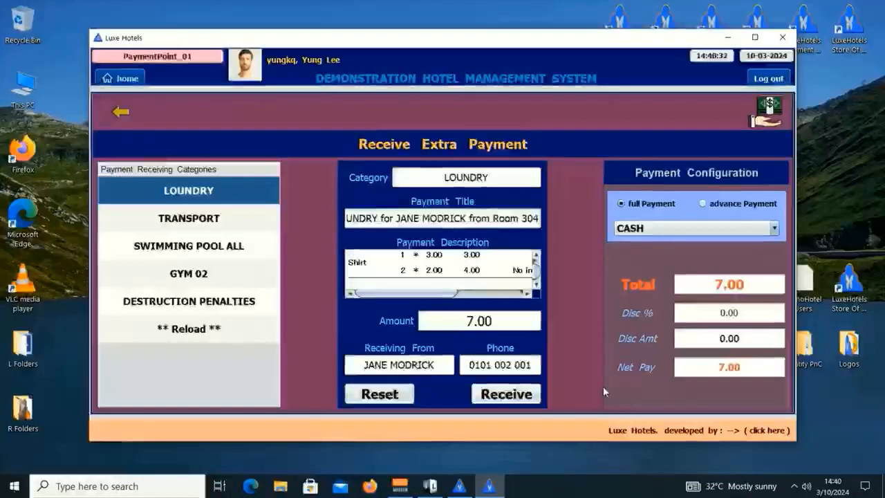
- Set the laundry payment as a 5 advance via PAYPAL and submit it
click(727, 205)
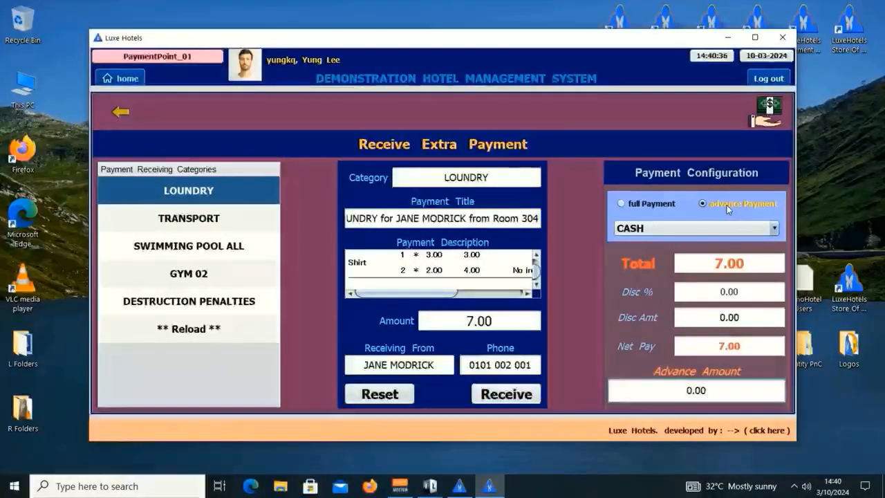
drag(708, 390, 652, 392)
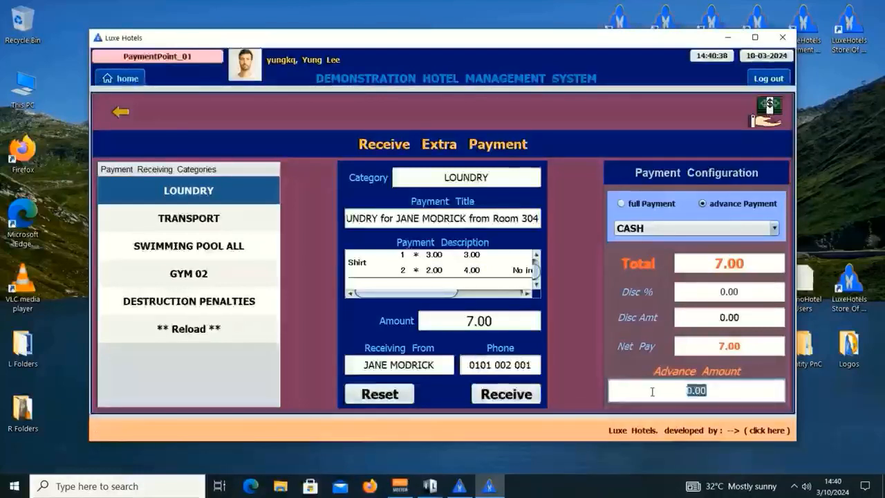
text(5)
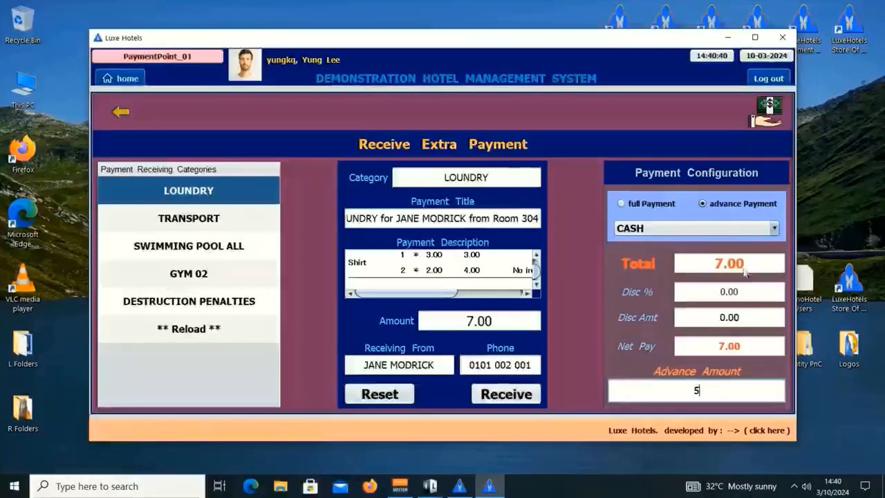
click(698, 231)
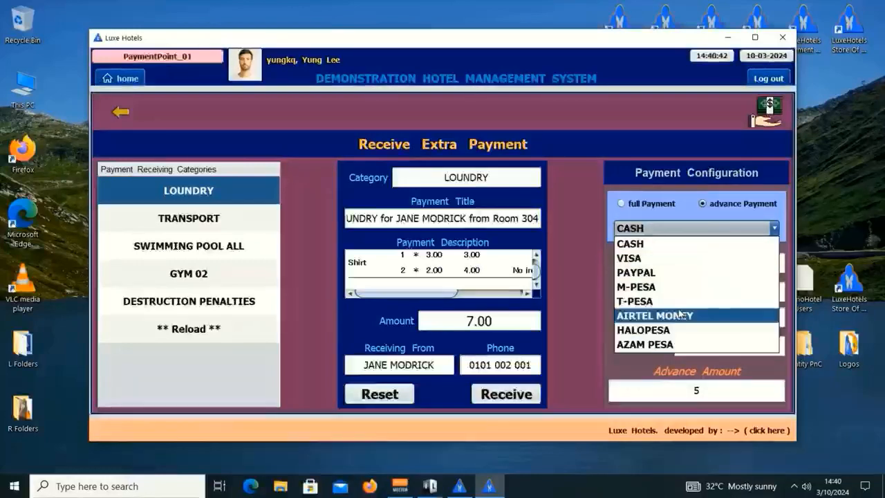
click(650, 272)
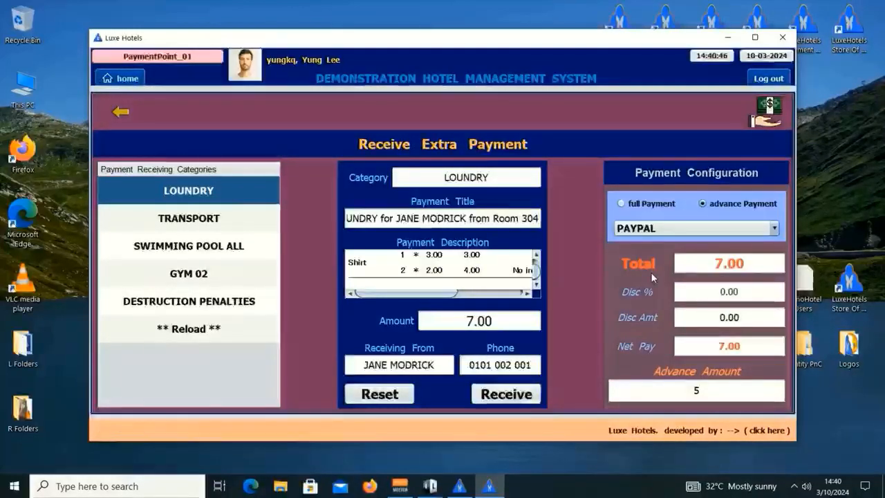
click(718, 392)
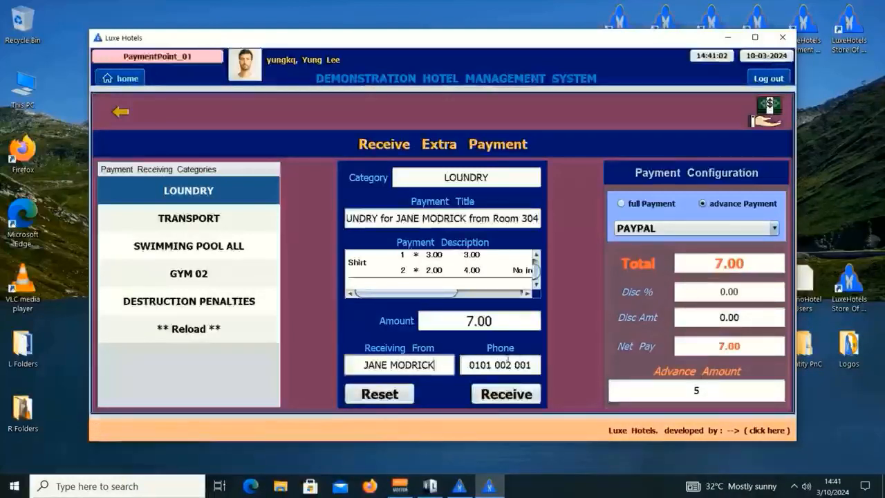
click(518, 393)
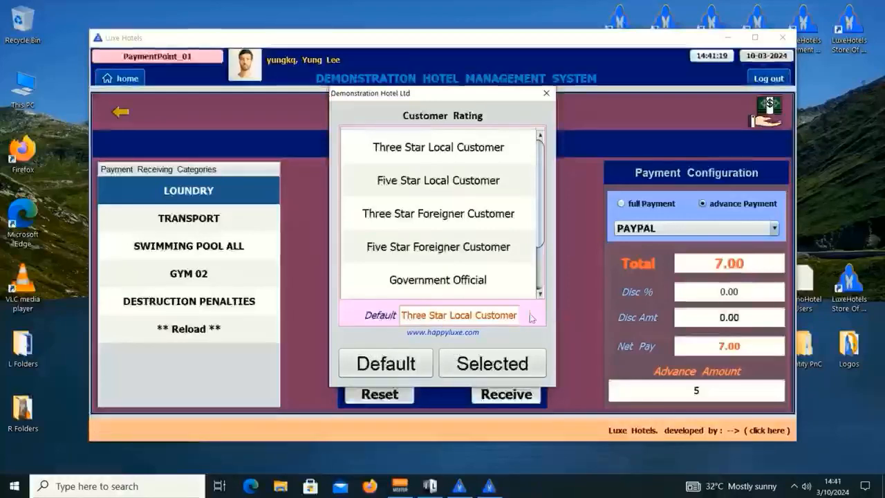
- Accept the Default customer rating, enter the four-digit keypad password, and proceed
click(403, 368)
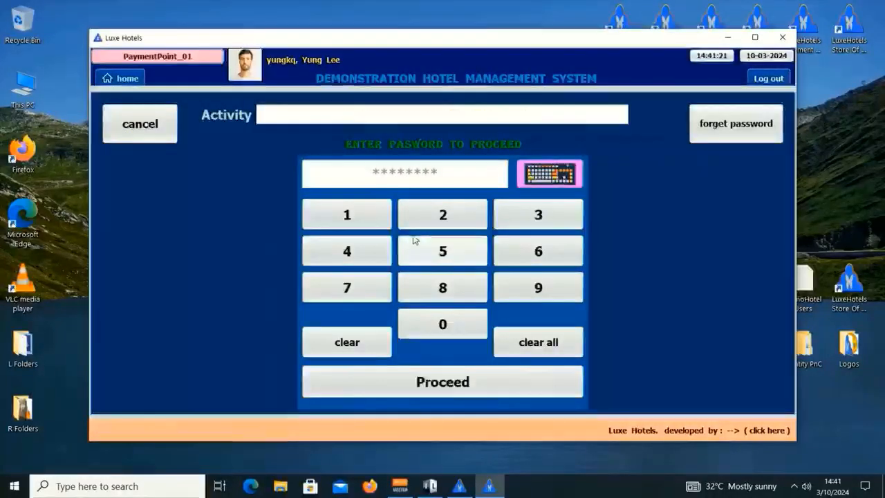
click(366, 224)
click(365, 223)
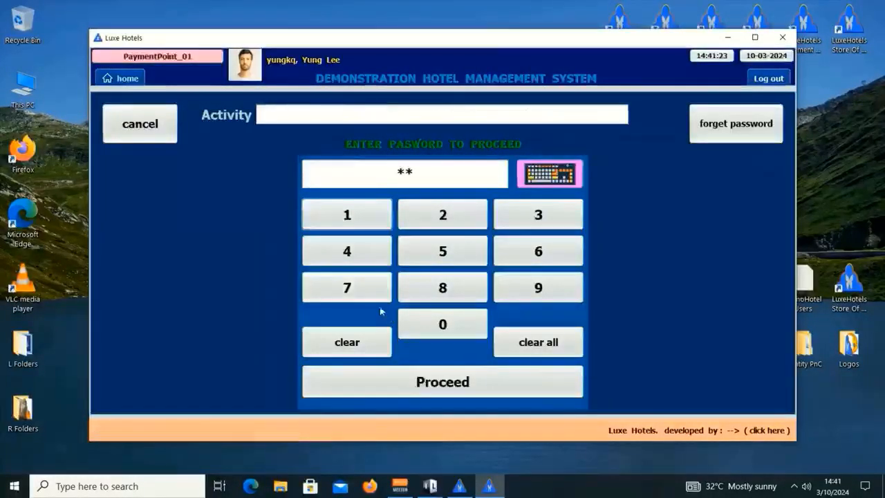
click(364, 284)
click(364, 284)
click(459, 380)
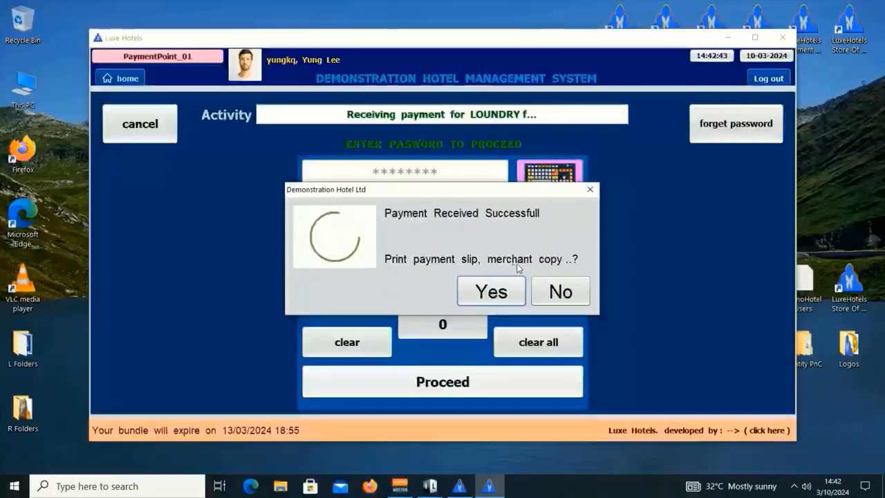
- Decline printing the merchant, customer and description copy slips
click(558, 287)
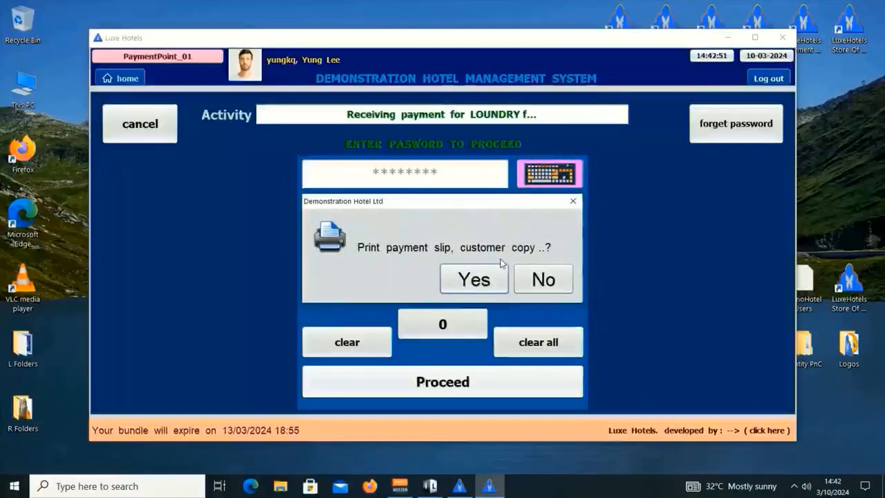
click(551, 279)
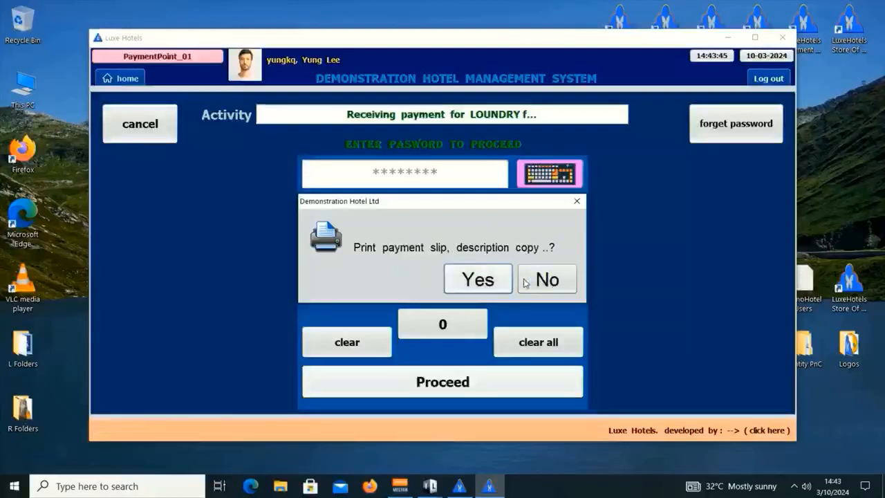
click(546, 280)
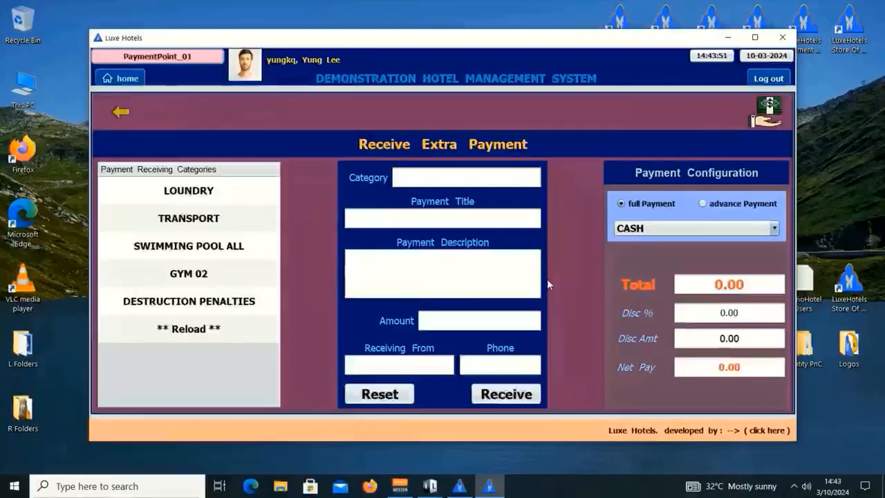
- Log out of Payment Point, close it, and restore the manager window
click(768, 78)
click(778, 398)
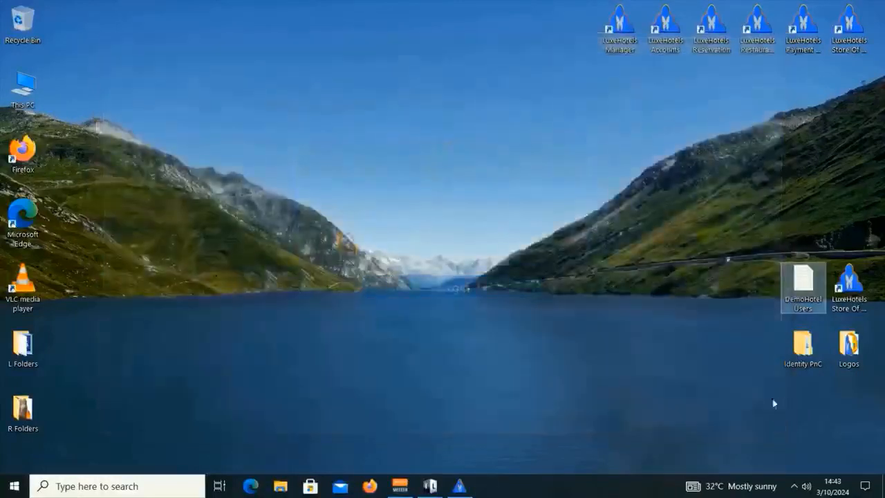
click(456, 493)
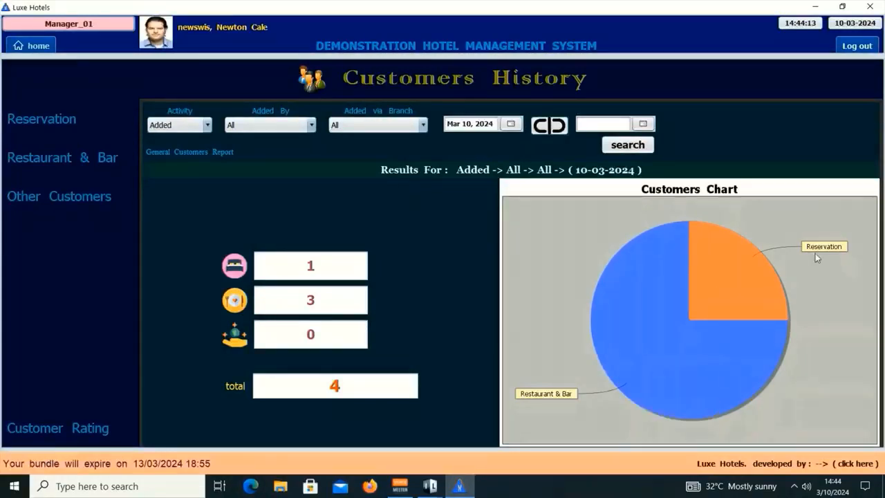
- Rerun the 10-03-2024 Customers History search and read the pie chart slices, including LOUNDRY
mouse_move(706, 284)
mouse_move(702, 343)
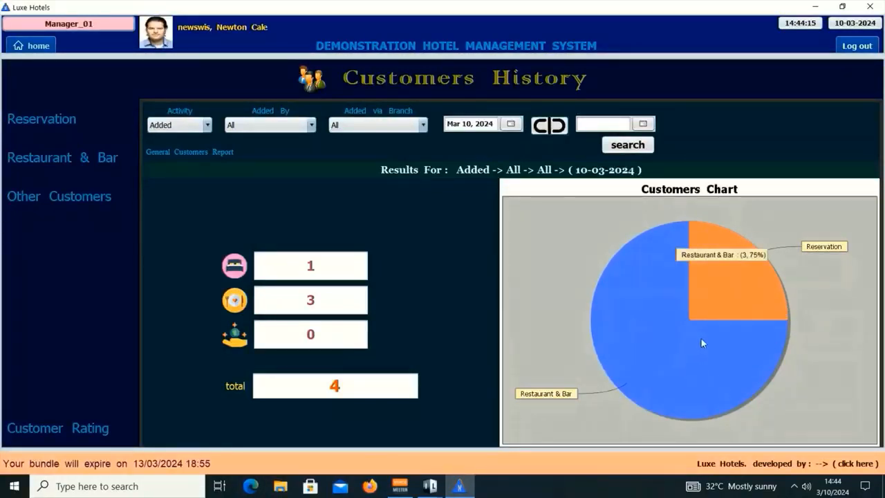
click(628, 147)
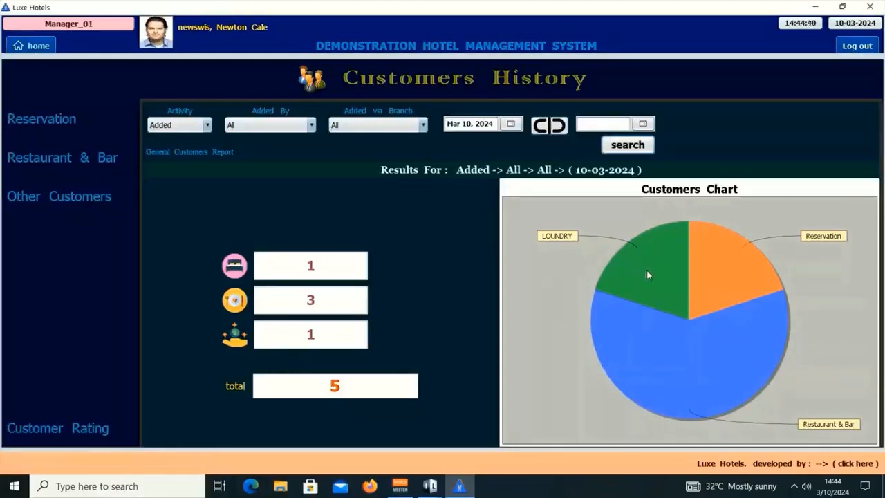
mouse_move(654, 275)
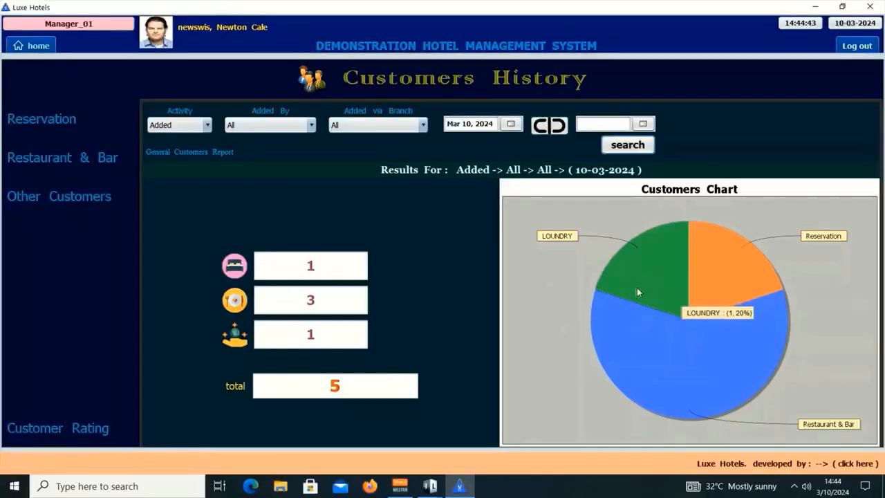
mouse_move(733, 284)
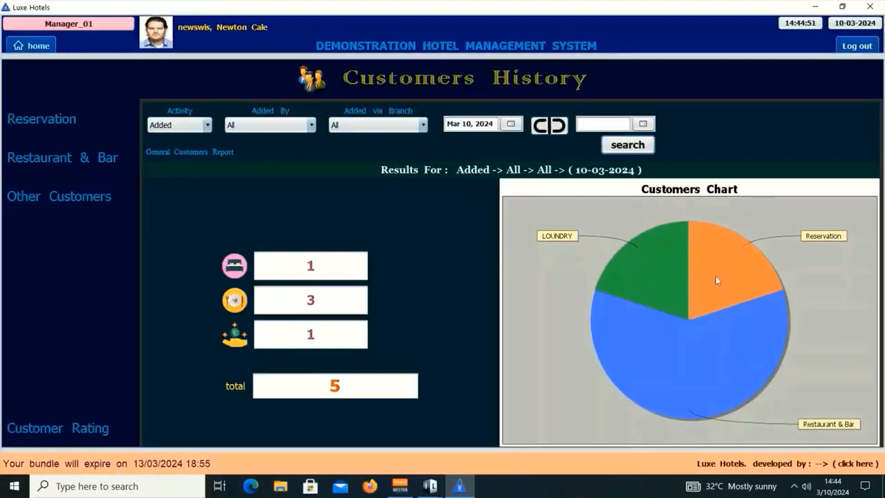
mouse_move(685, 385)
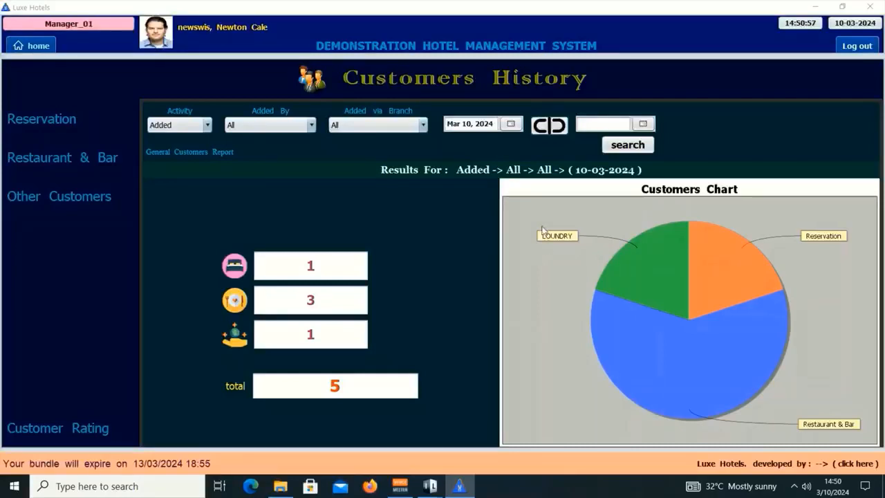
- Search Customers History for 10 March 2024, after a first search on 7 March
click(512, 123)
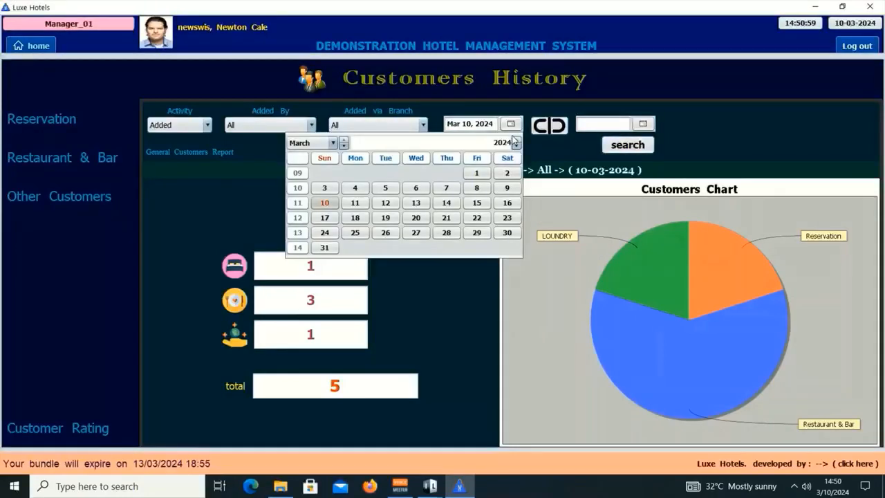
click(446, 187)
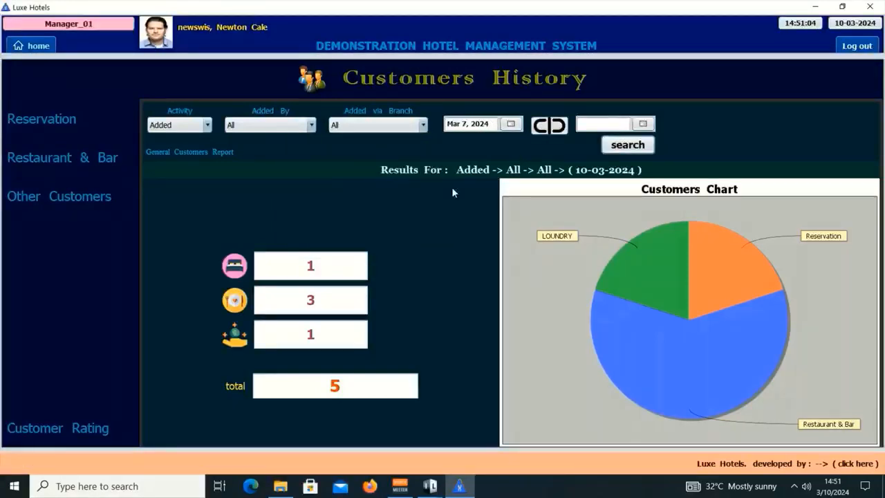
click(627, 147)
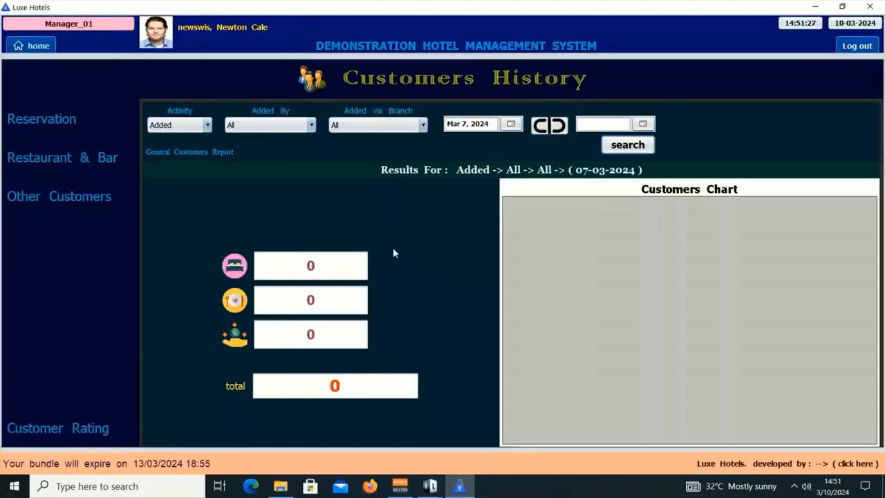
click(510, 123)
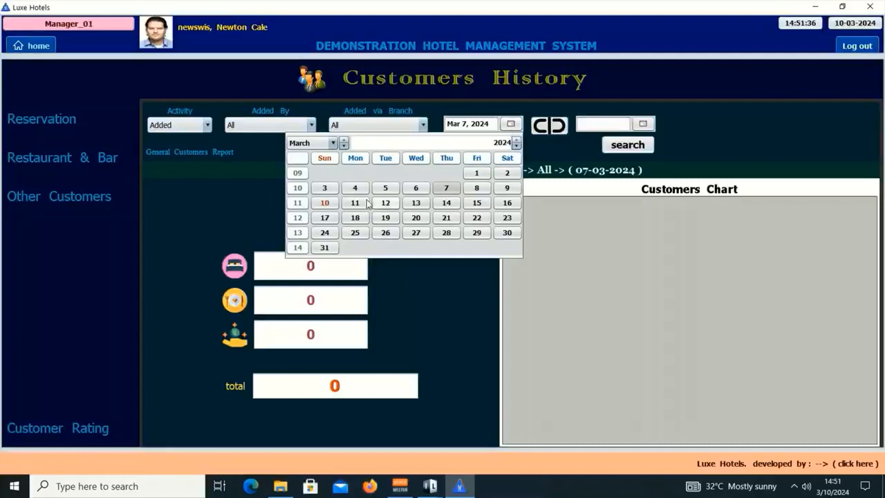
click(325, 202)
click(612, 149)
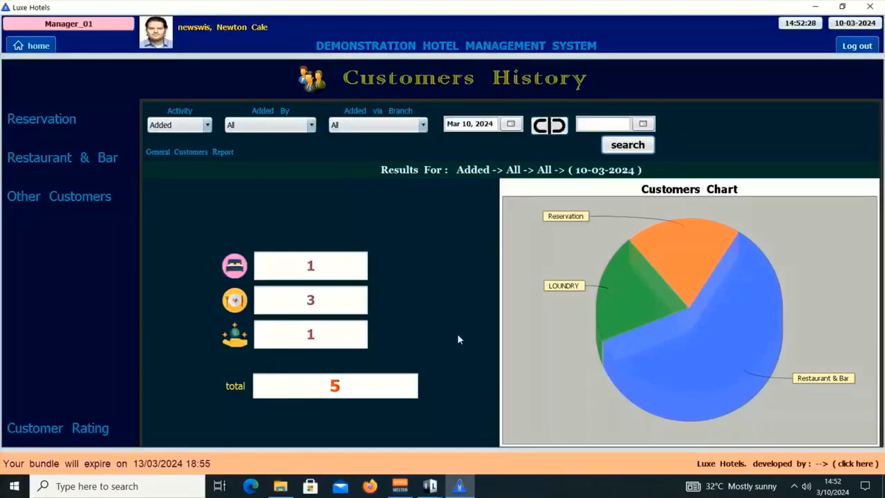
mouse_move(717, 347)
mouse_move(686, 340)
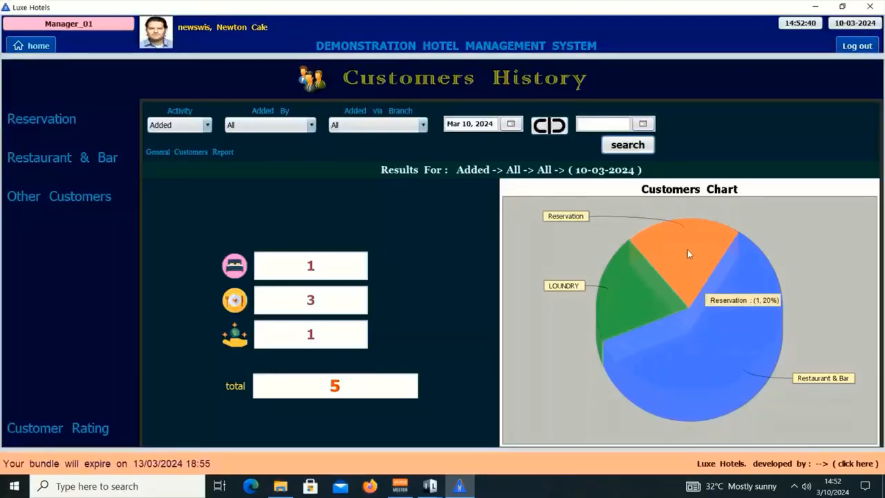
mouse_move(648, 289)
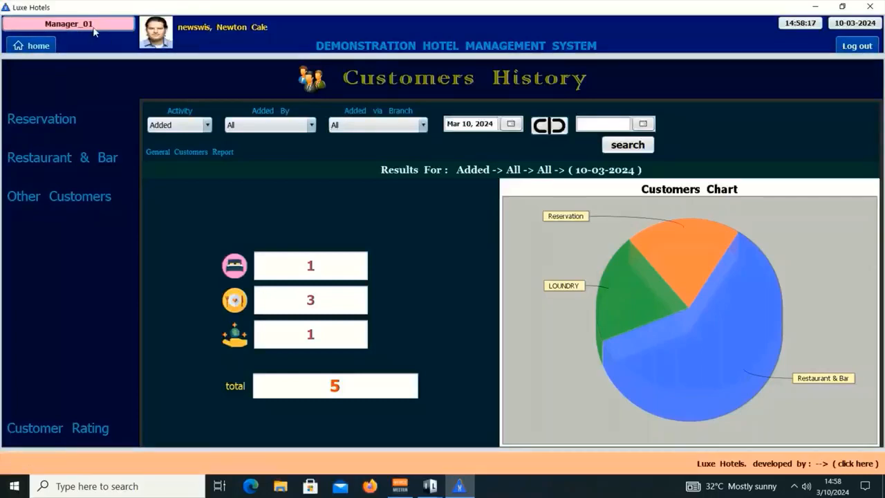
- List other-payment customers and review the adding details of LOUNDRY record DMH/RTP/001
click(83, 198)
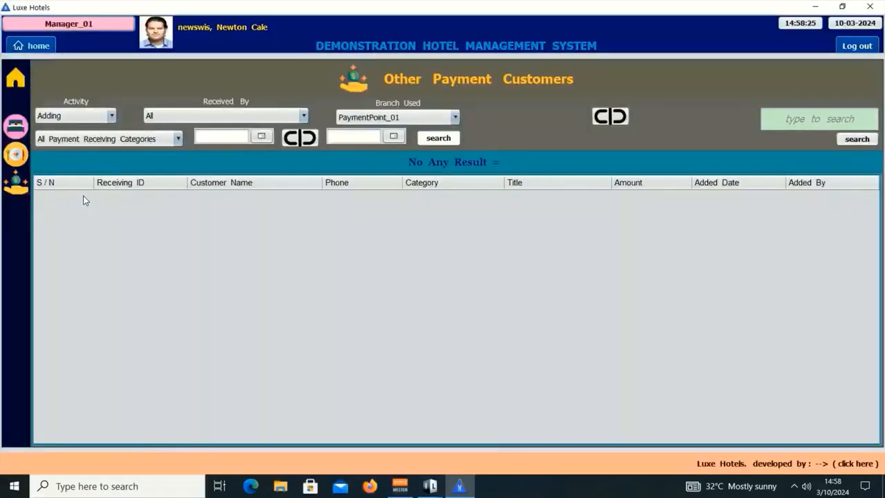
click(814, 119)
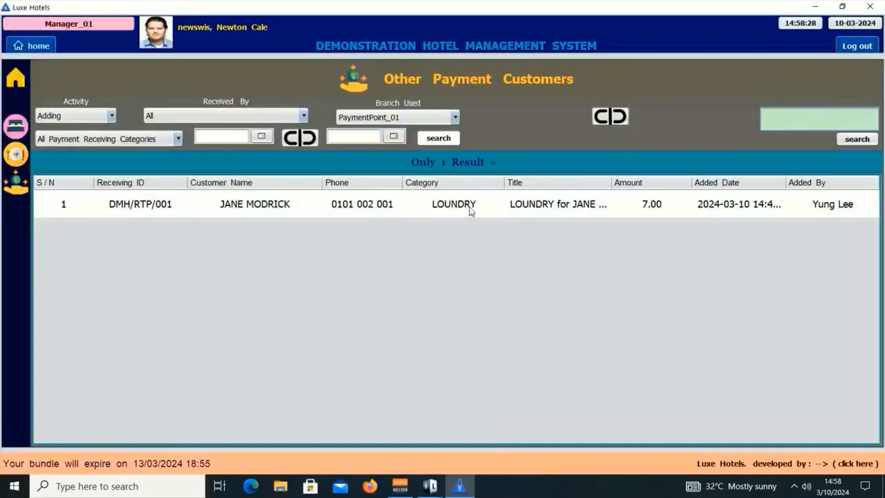
click(460, 208)
click(460, 208)
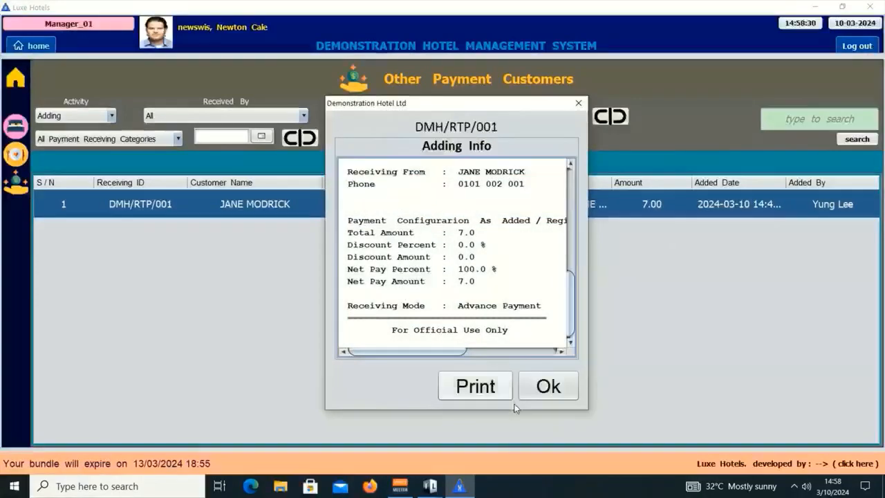
click(560, 385)
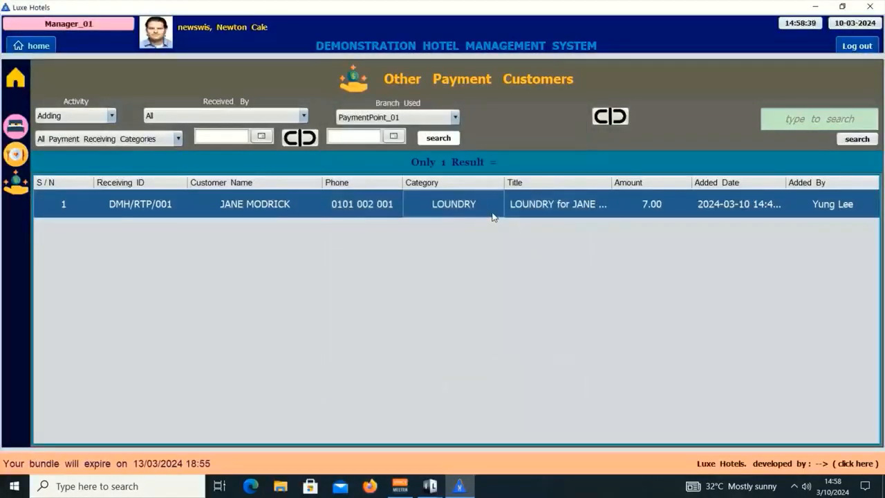
click(47, 46)
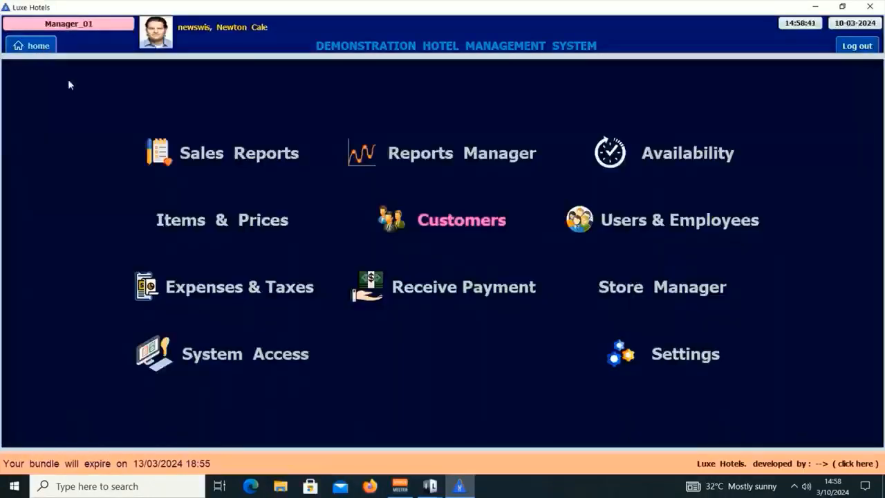
- Navigate to Receive Payment > Other Payments > Payment Receiving History
click(468, 290)
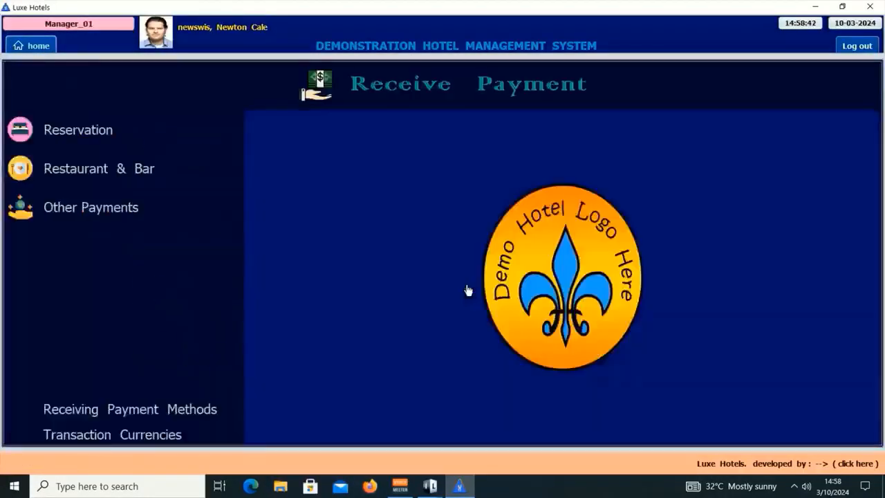
click(135, 216)
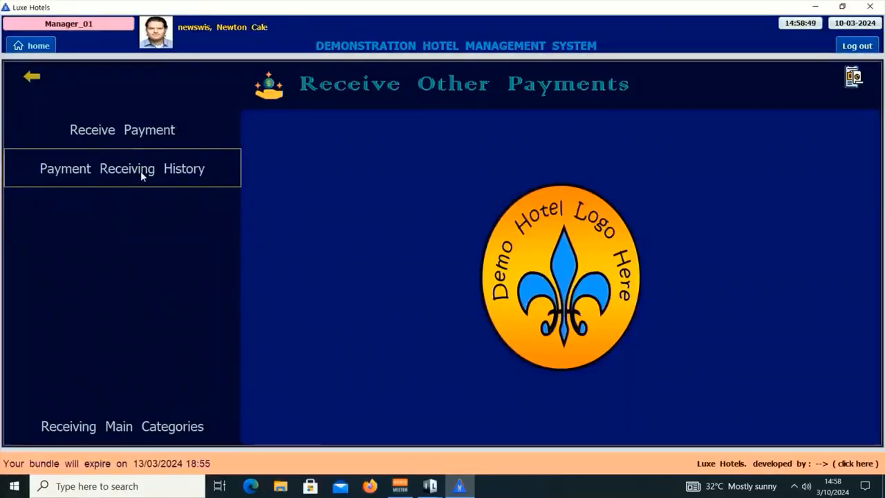
click(126, 130)
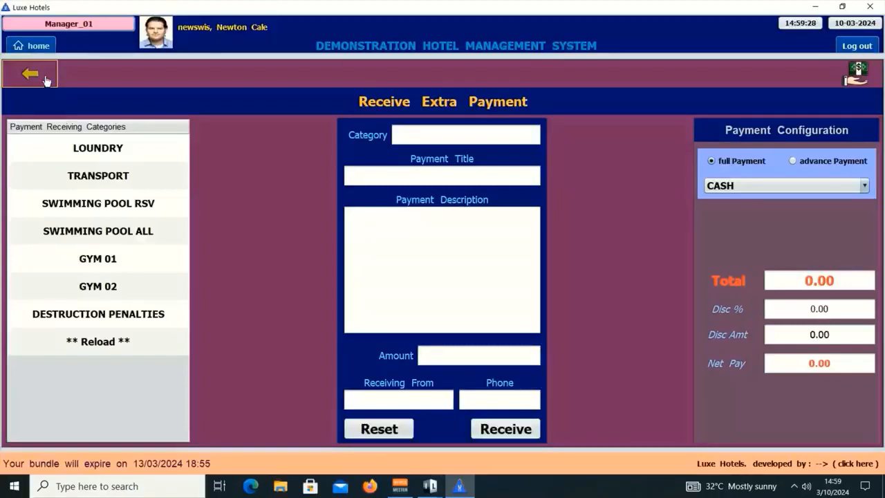
click(45, 79)
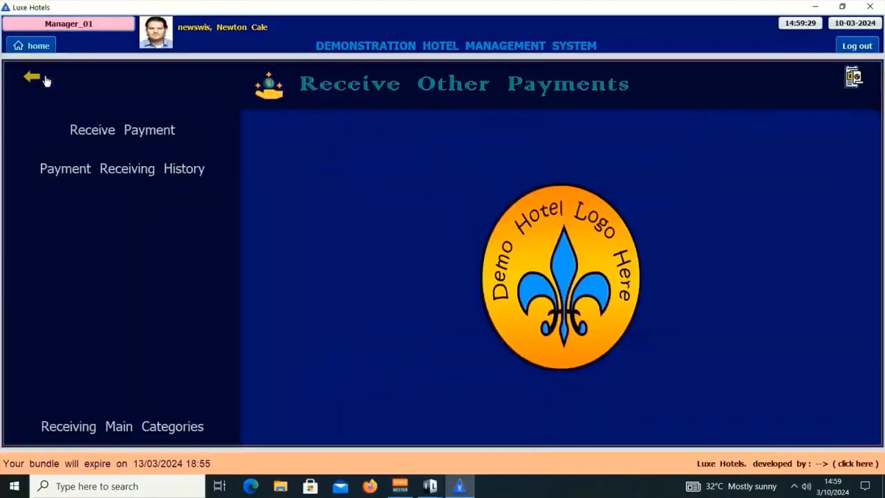
click(161, 169)
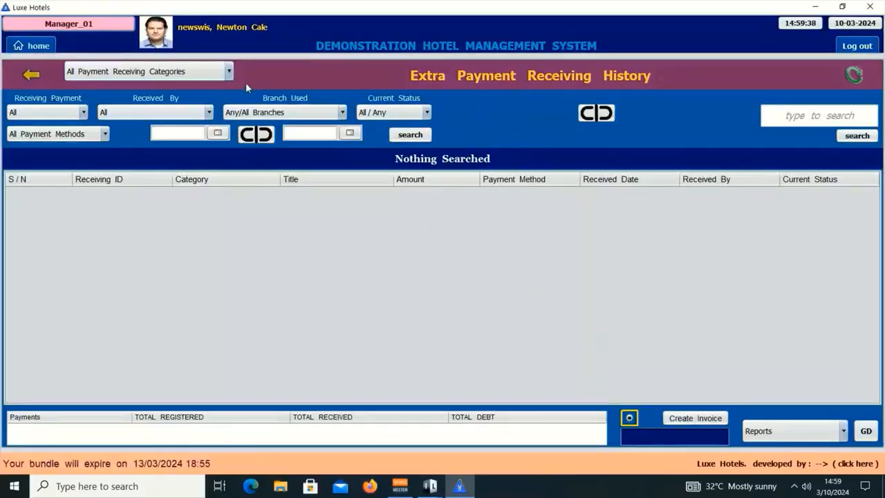
- Search all payment categories to list DMH/RTP/001 LOUNDRY, 7.00, Debtor
click(194, 73)
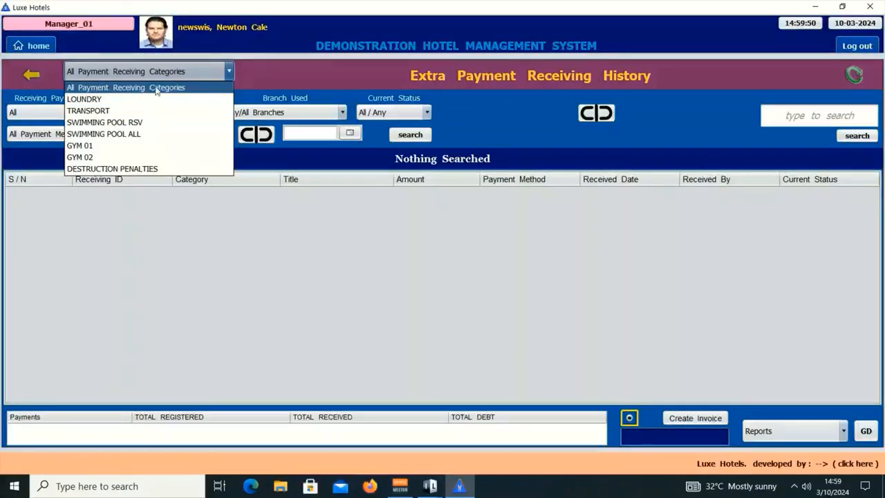
click(180, 89)
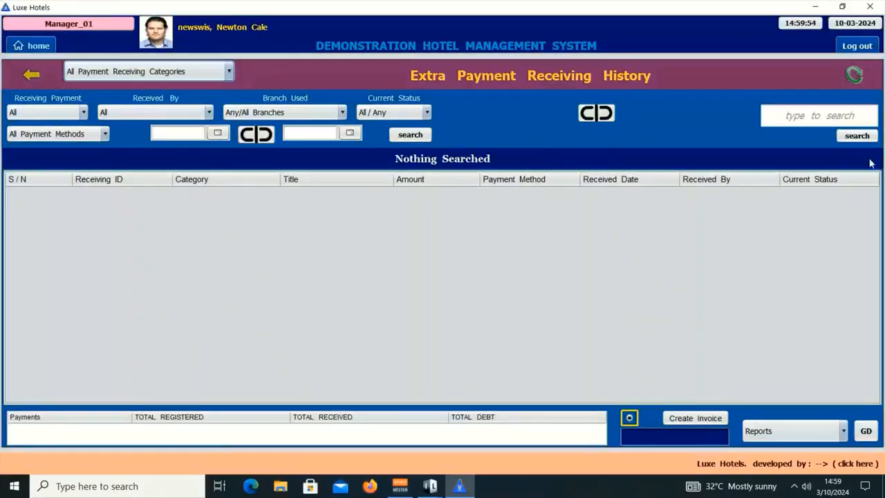
click(816, 114)
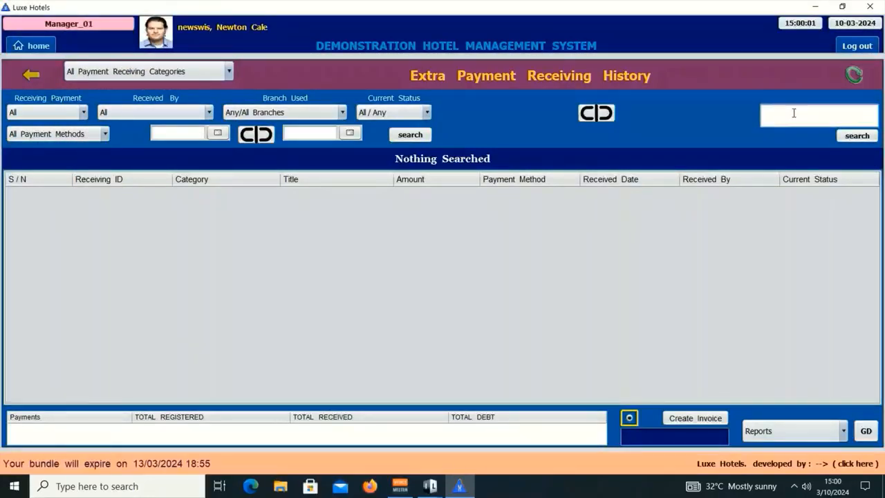
key(Return)
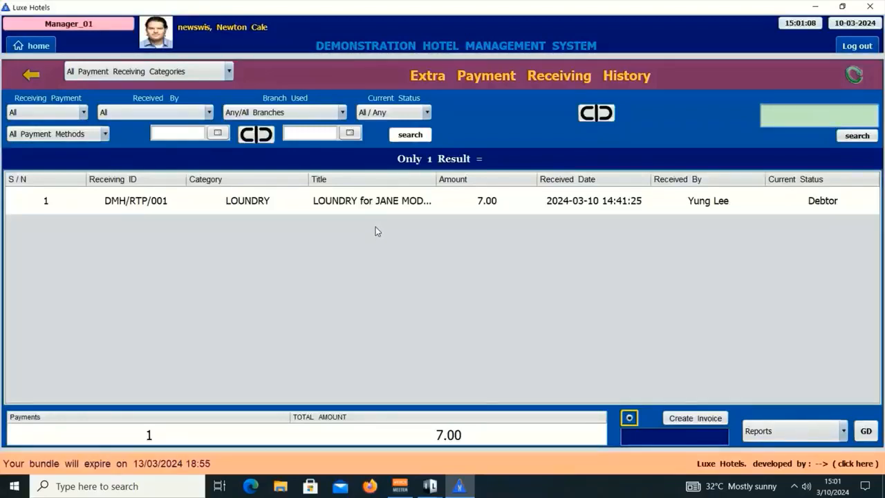
- Open DMH/RTP/001's receipt details and review the 7.00 total, 5.00 advance and 2.00 debt
double_click(414, 206)
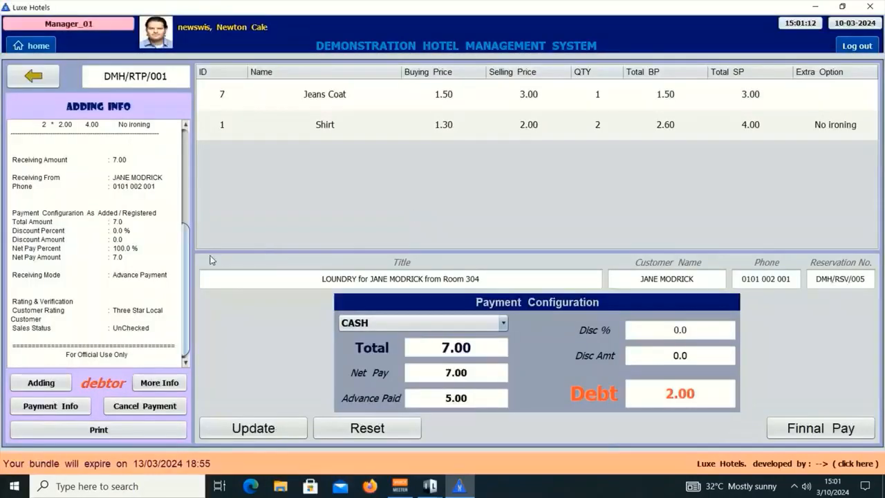
drag(186, 277, 191, 171)
mouse_move(191, 171)
mouse_down()
mouse_move(186, 191)
mouse_move(185, 163)
mouse_move(187, 290)
mouse_move(188, 172)
mouse_up()
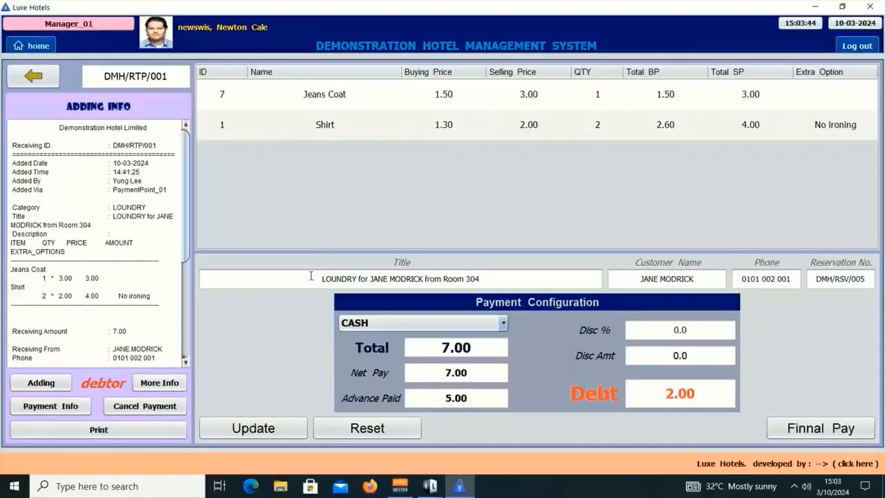
click(508, 282)
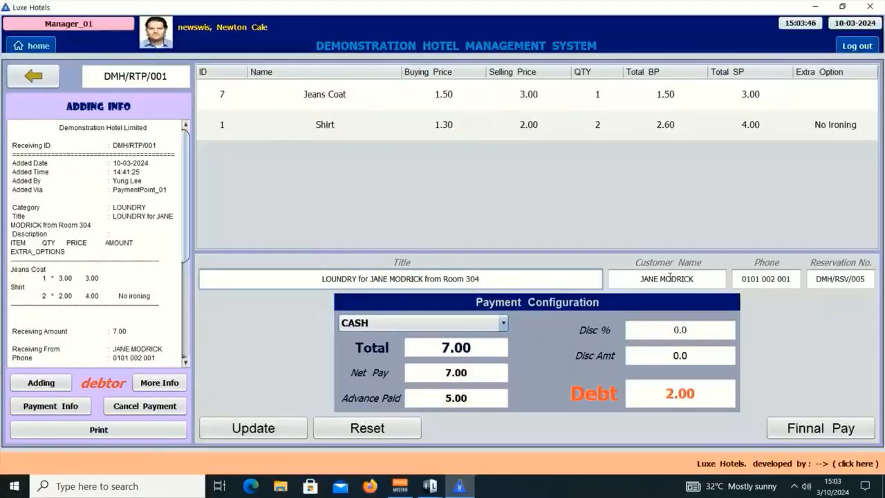
click(701, 278)
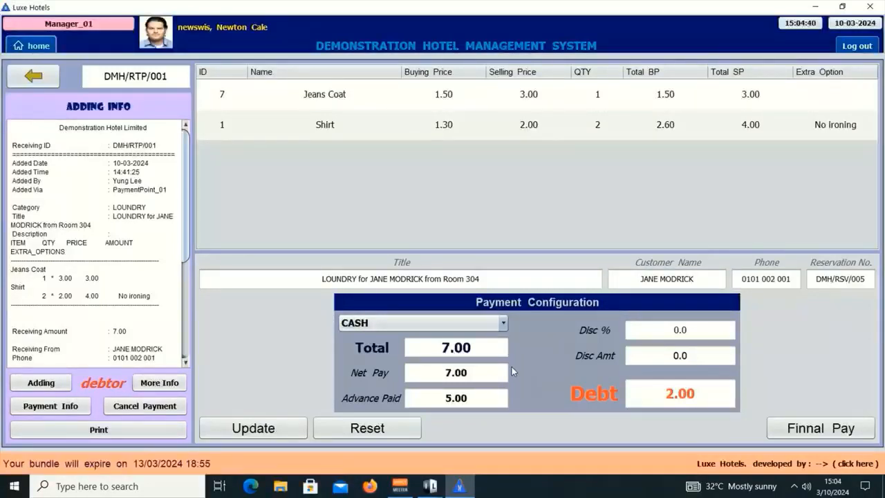
- Go to Customers > Customer Rating and unlock it with the four-digit access password
click(33, 45)
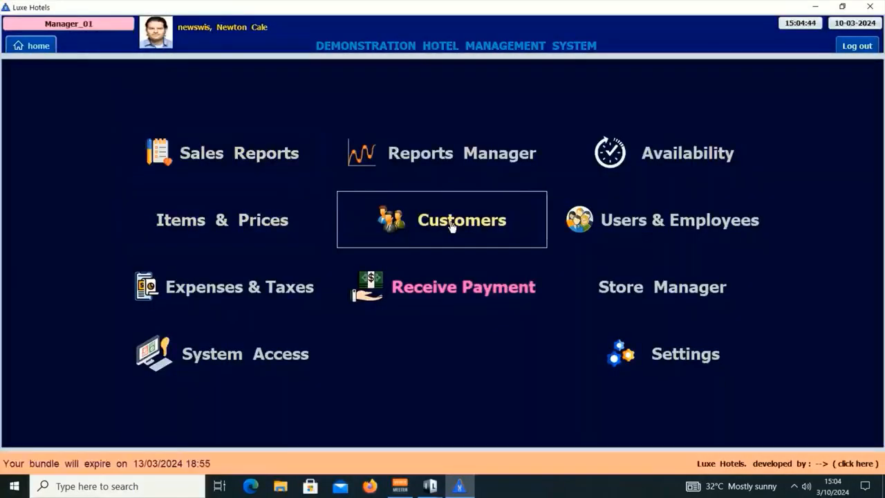
click(452, 227)
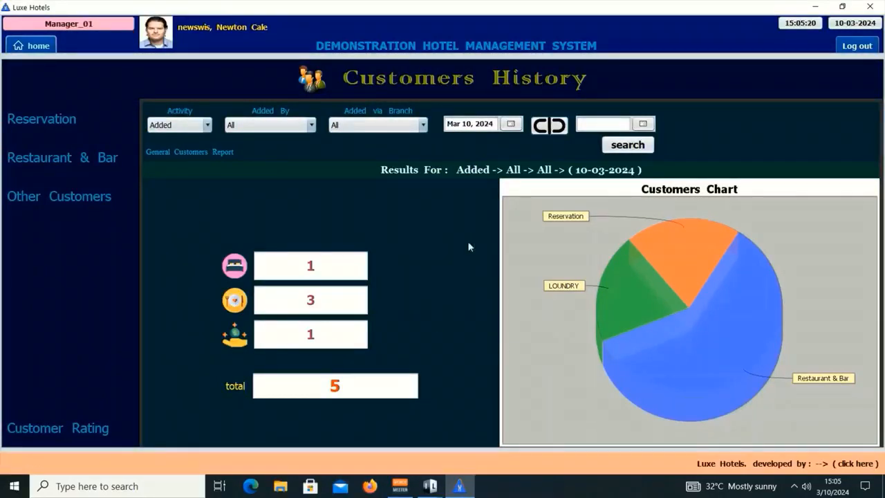
click(82, 428)
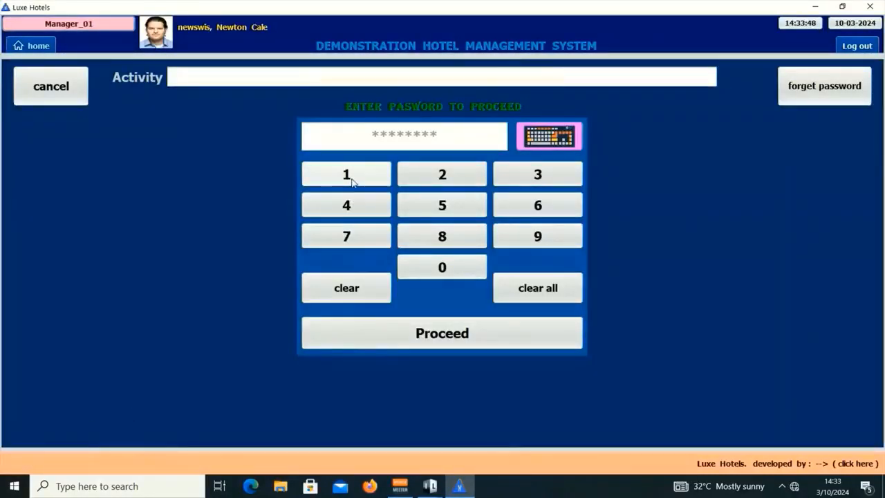
click(347, 174)
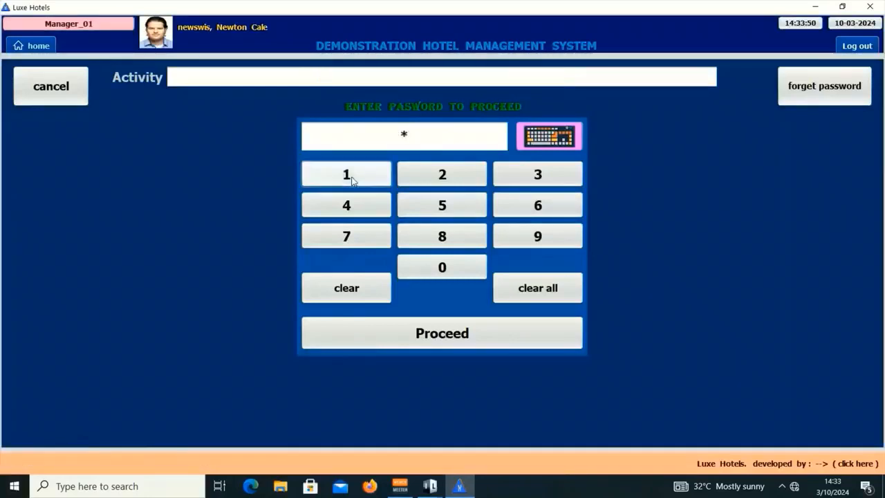
click(431, 206)
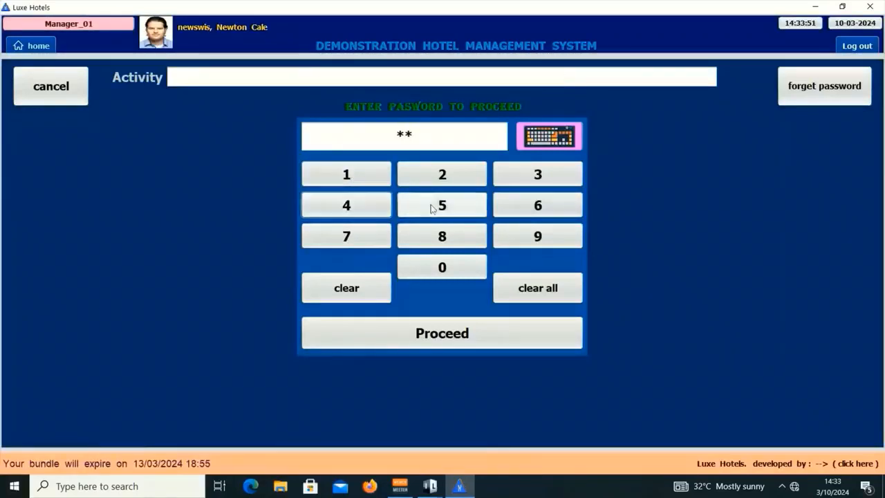
click(530, 174)
click(557, 208)
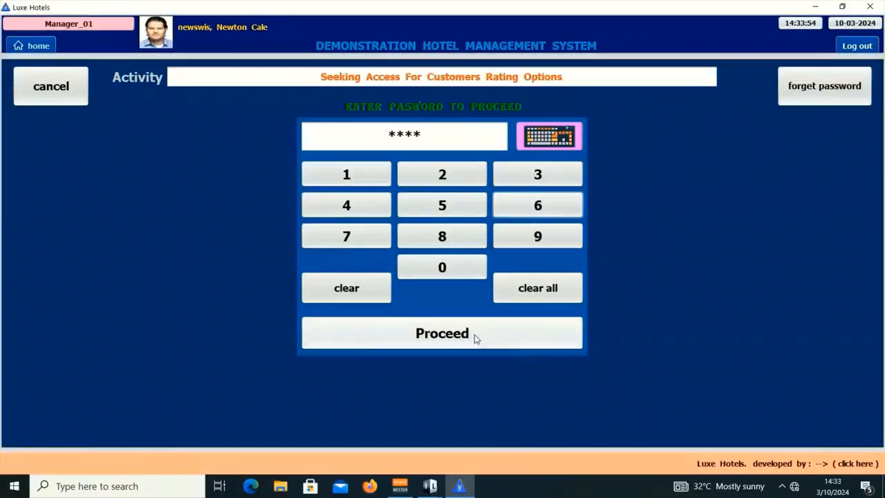
click(475, 338)
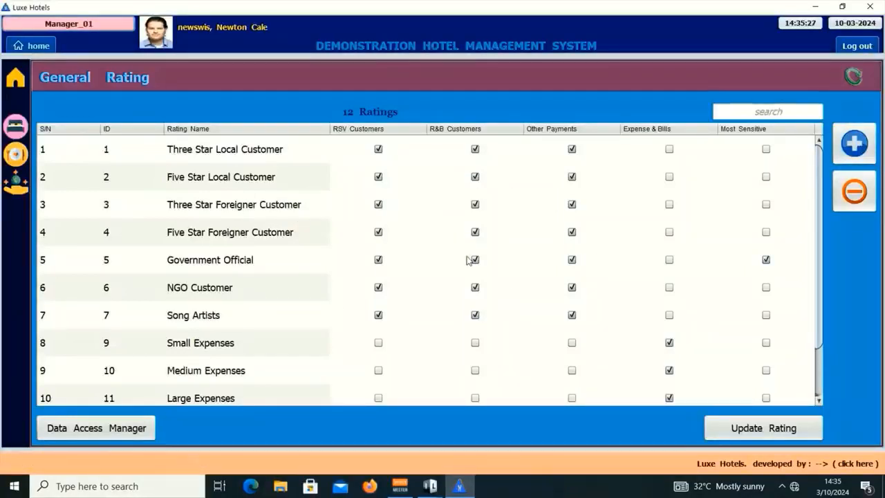
- Scroll the General Rating table to review rating names and Most Sensitive ticks
scroll(507, 330, down, 1)
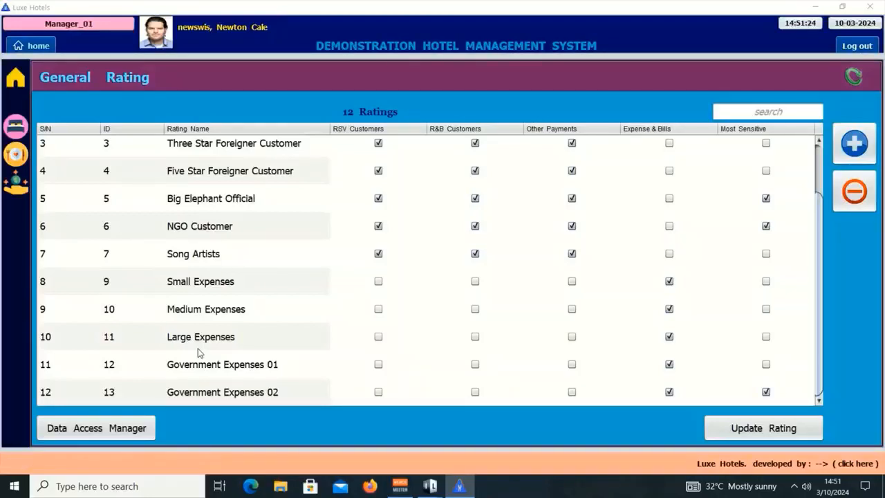
- Open reservation DMH/RSV/005 from the Reservation Sales Report, then return to General Rating
click(32, 46)
click(204, 148)
click(108, 133)
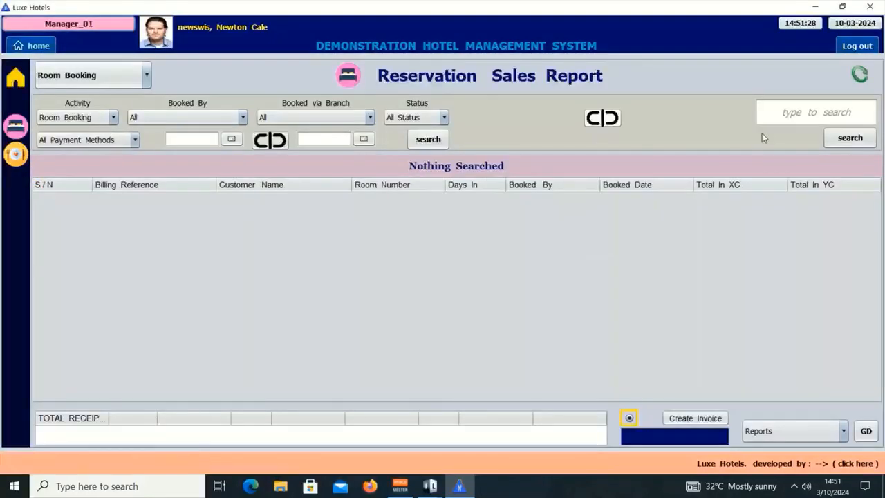
click(763, 112)
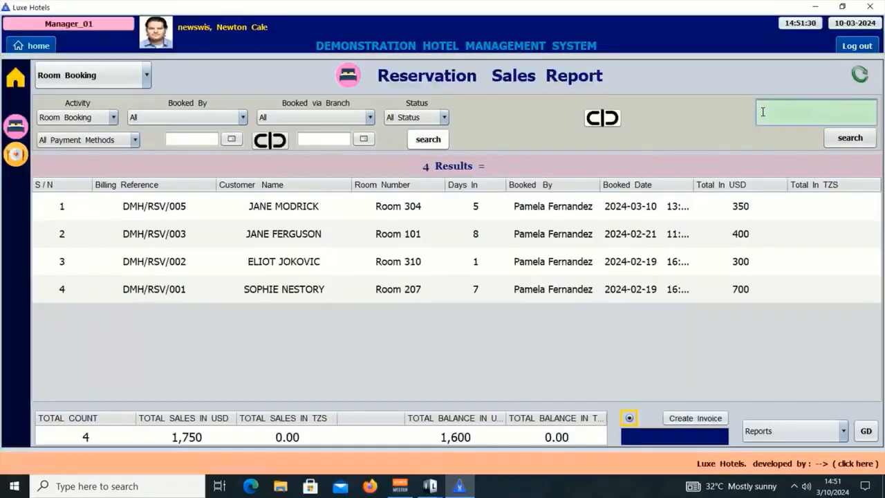
double_click(452, 209)
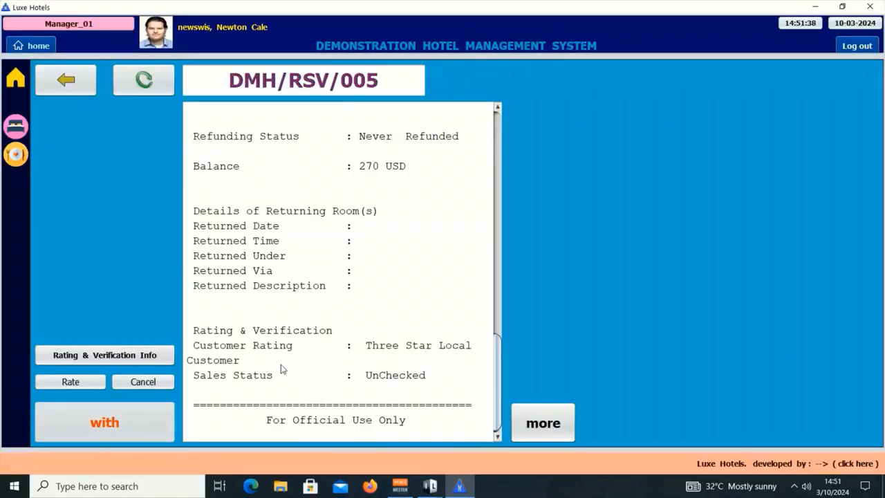
click(32, 45)
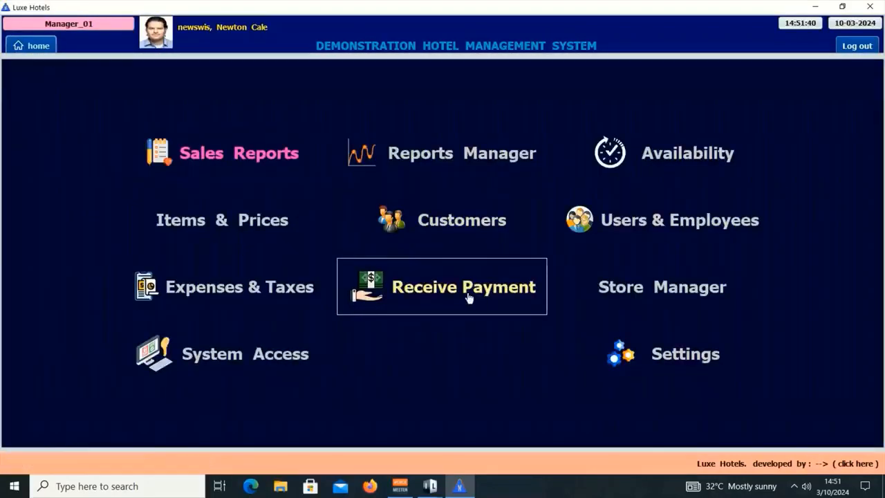
click(440, 220)
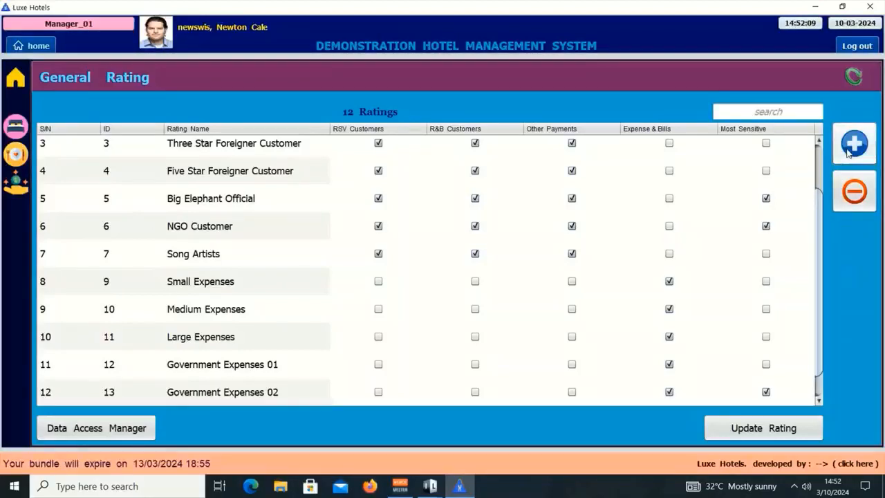
- Add rating row 13 'Eclipse Customers' with RSV Customers and Most Sensitive ticked
scroll(821, 342, down, 1)
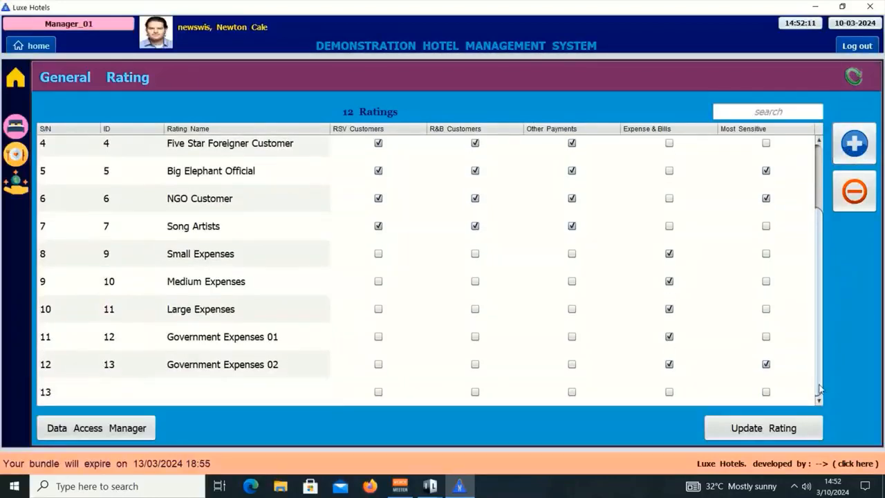
click(249, 393)
click(249, 394)
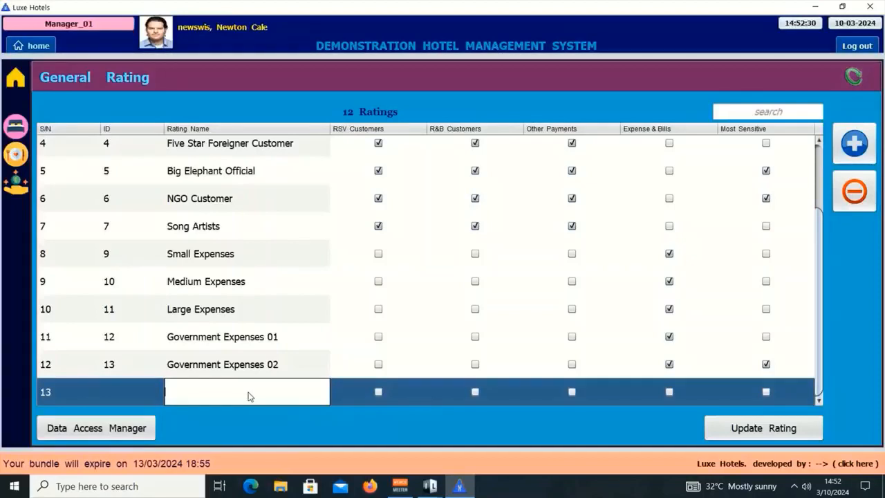
text(Ed)
text(ipse )
text(Custo)
text(mers)
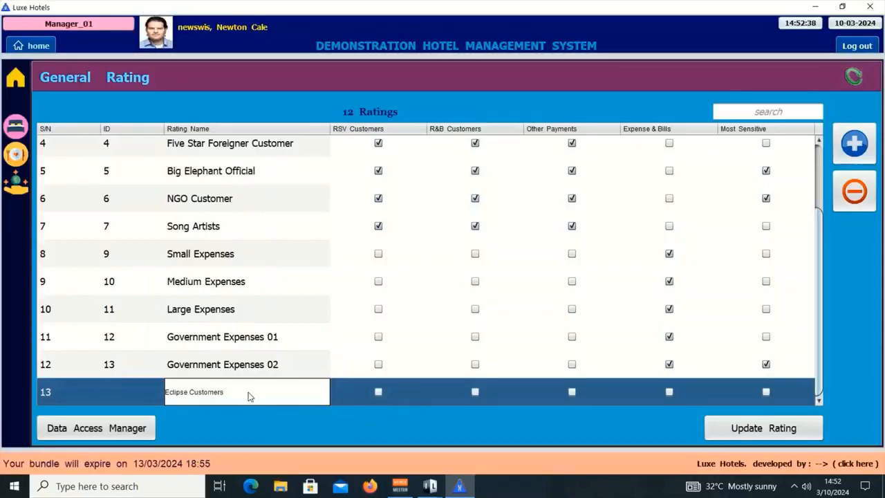
key(Return)
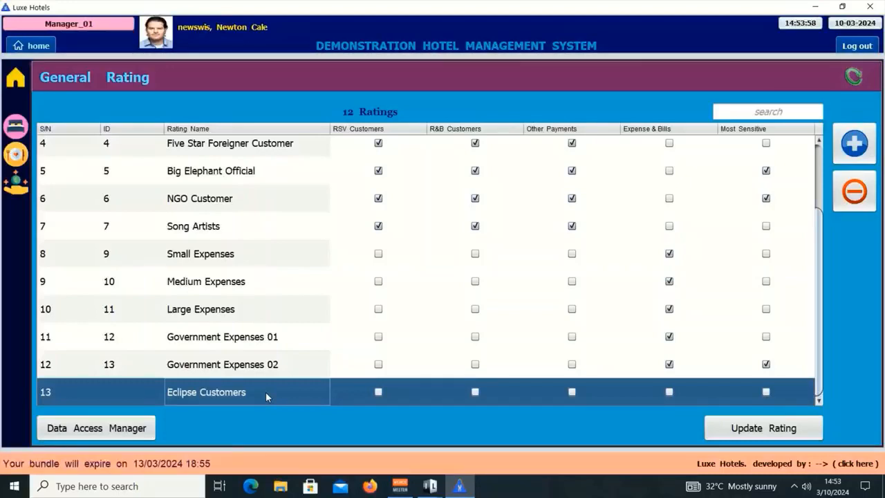
key(Return)
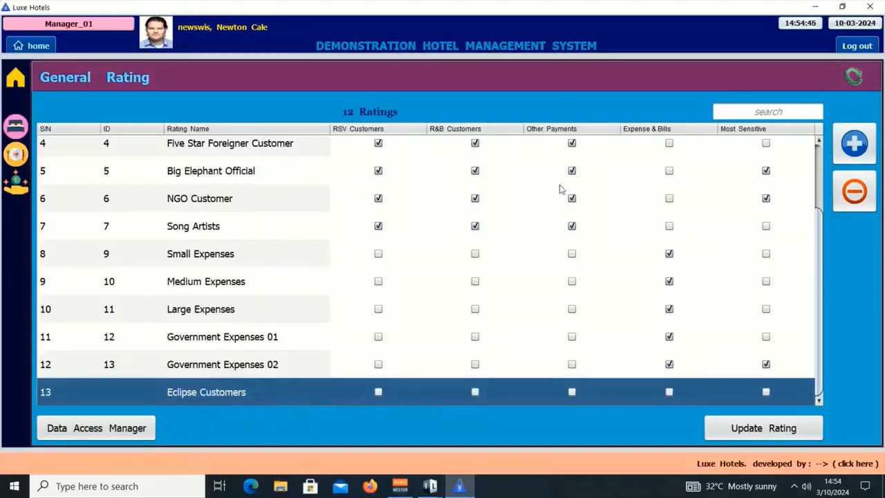
click(379, 392)
click(769, 392)
- Save the updated ratings with the confirmation password and return home
click(763, 428)
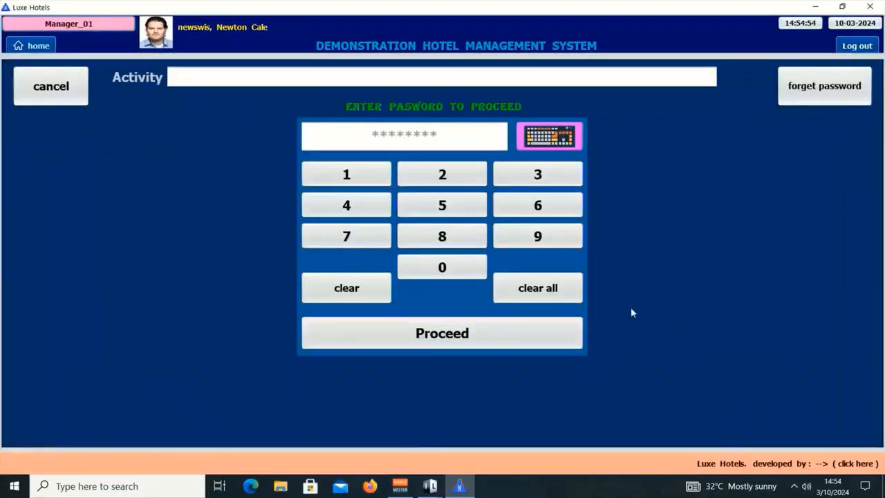
click(349, 179)
click(359, 212)
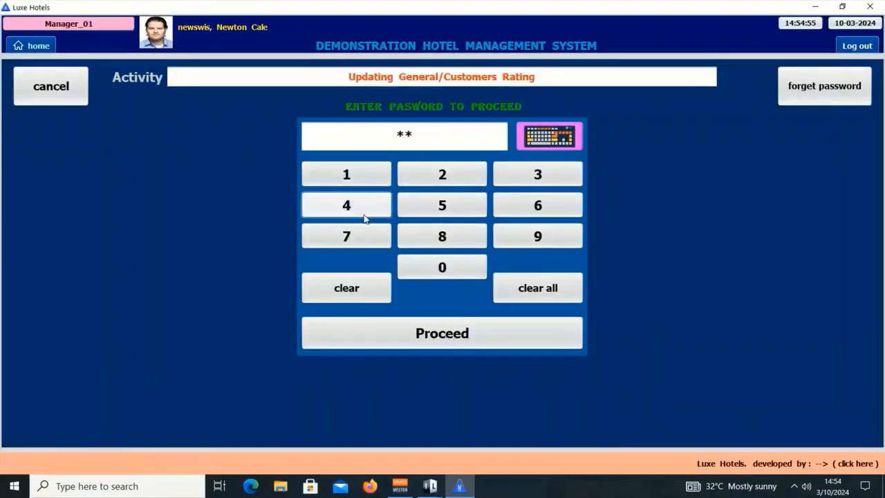
click(520, 174)
click(539, 205)
click(456, 334)
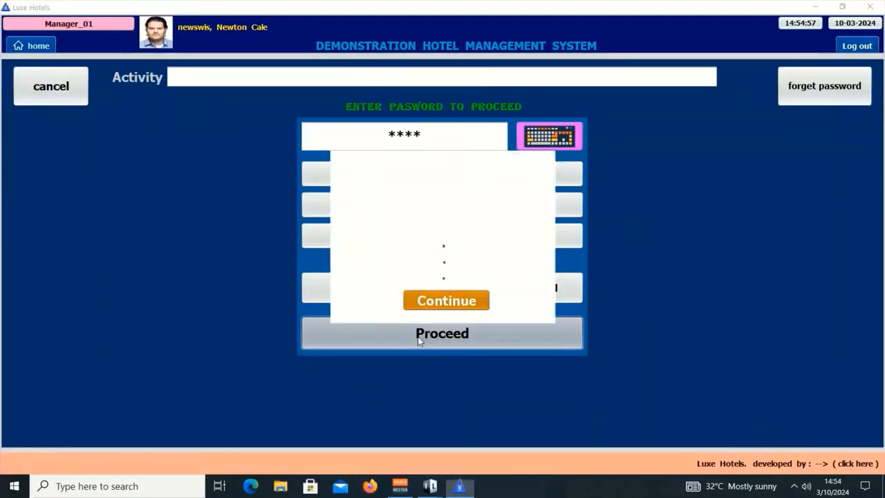
click(464, 296)
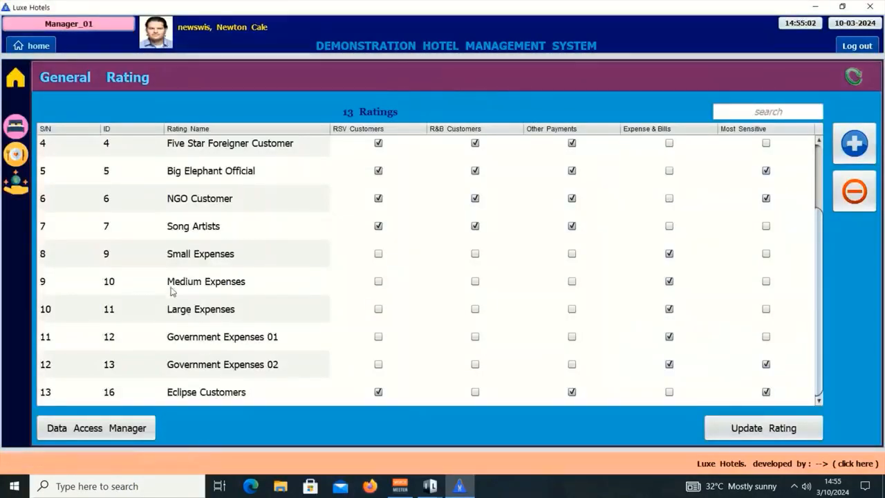
click(38, 47)
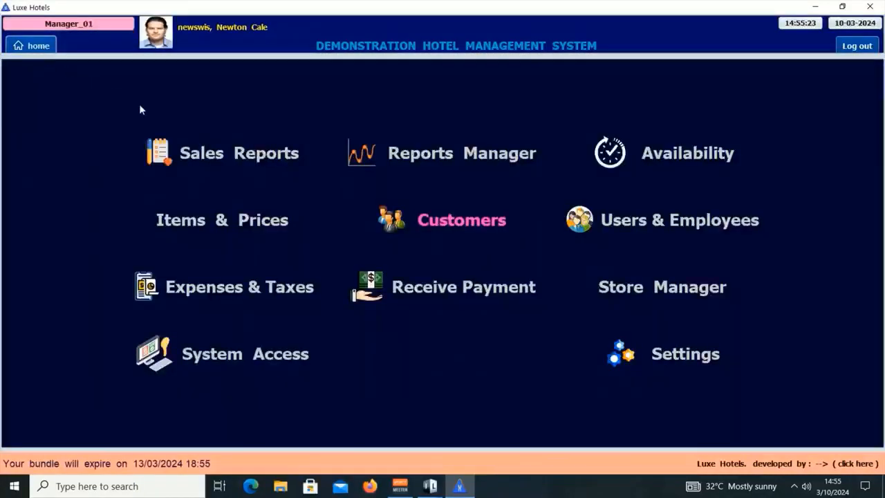
- Change DMH/RSV/005's rating to Eclipse Customers, confirming with the password
click(239, 152)
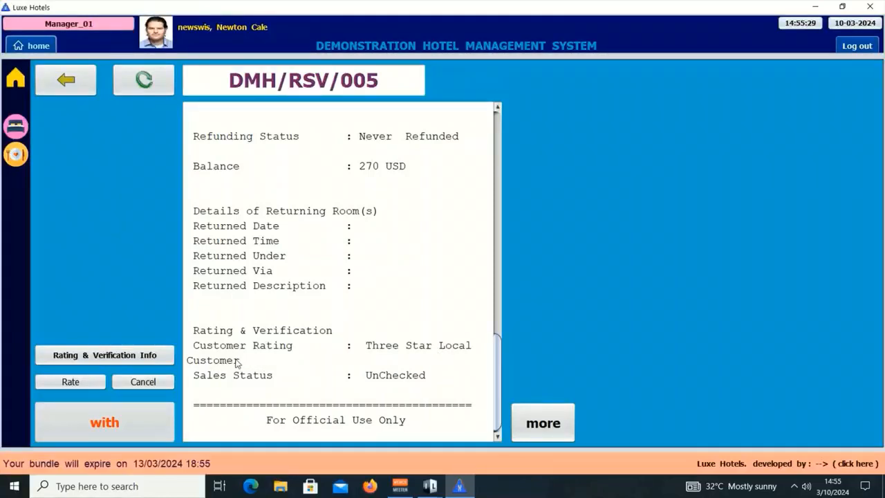
click(70, 382)
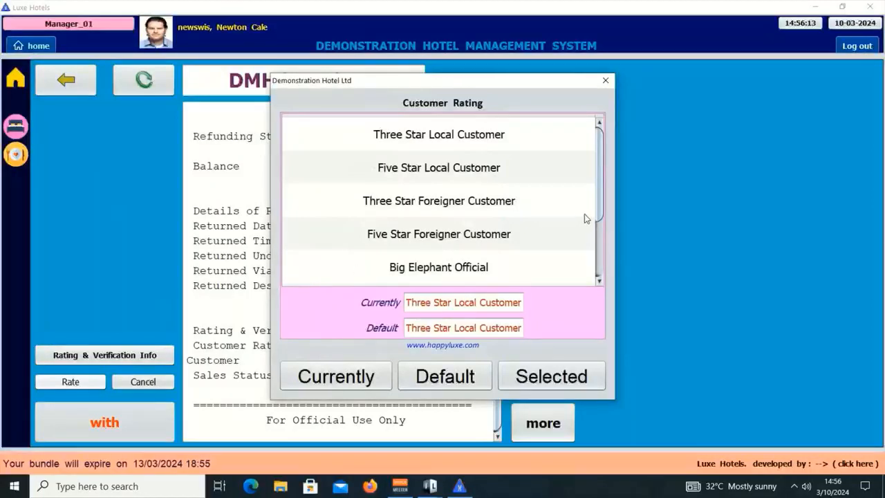
drag(599, 218, 593, 282)
click(429, 274)
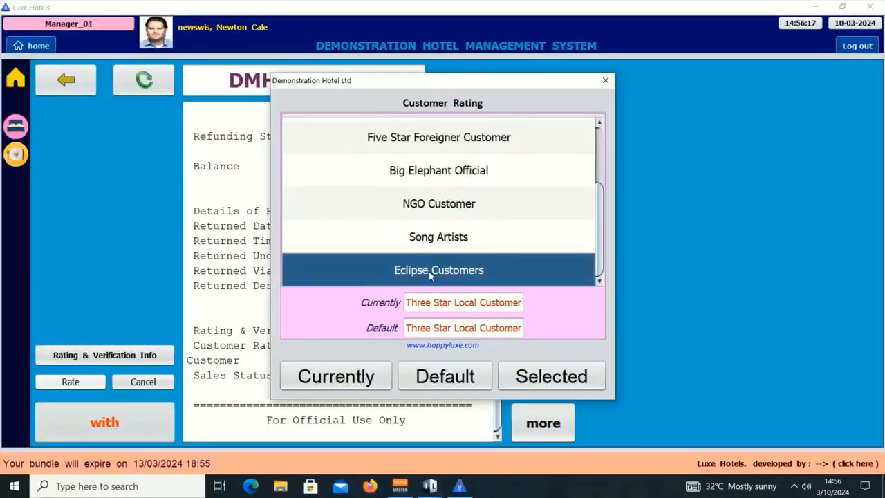
click(555, 374)
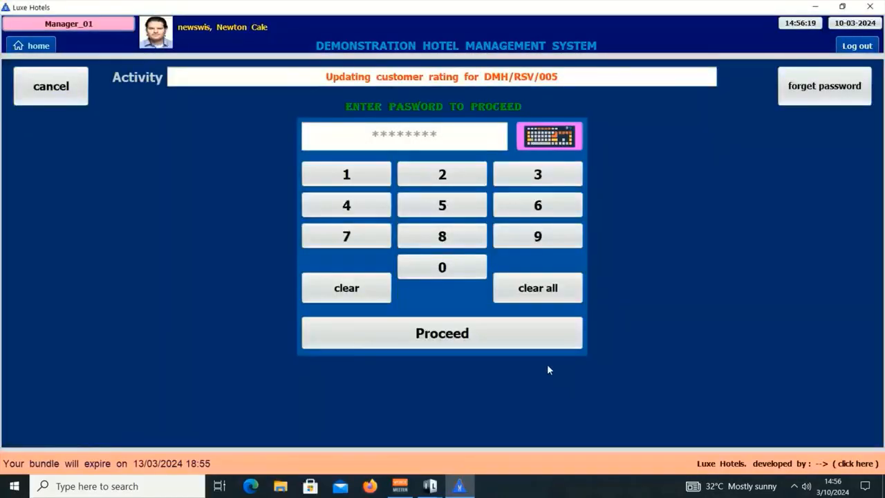
click(374, 178)
click(377, 208)
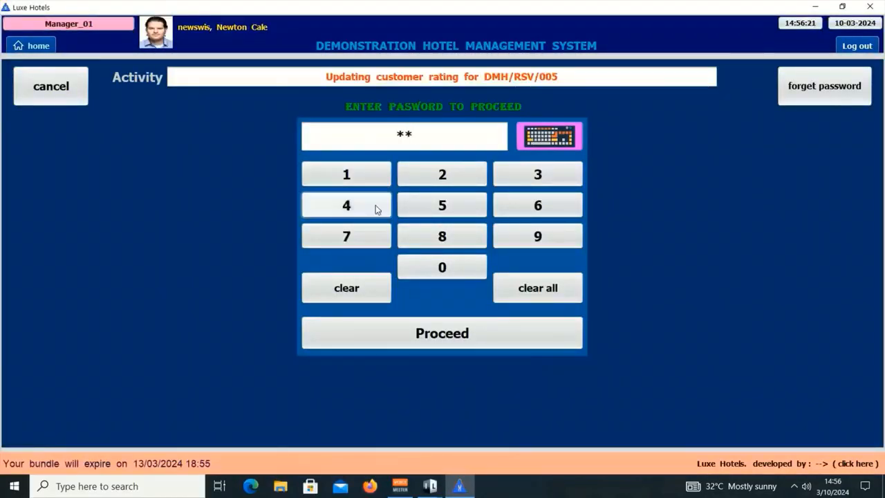
click(550, 173)
click(561, 203)
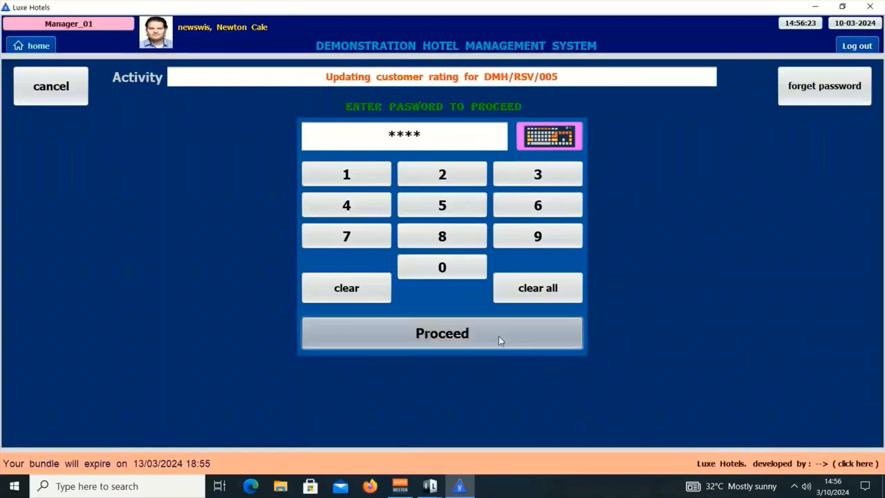
click(498, 336)
click(455, 303)
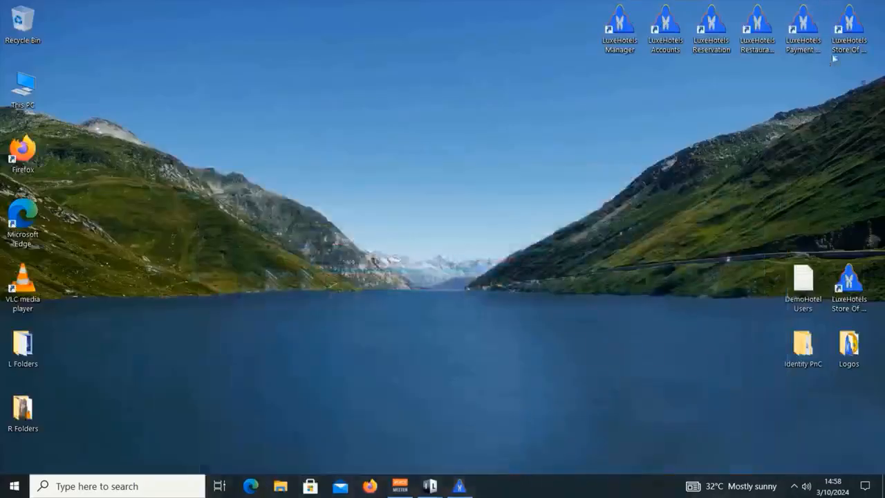
- Launch the Reservation branch app, check the DemoHotel Users list, and log in as reservation staff
double_click(715, 30)
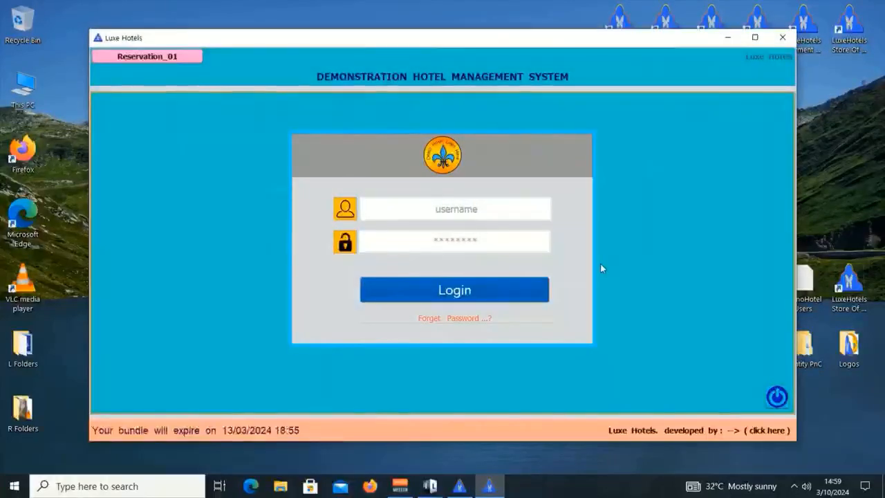
double_click(806, 280)
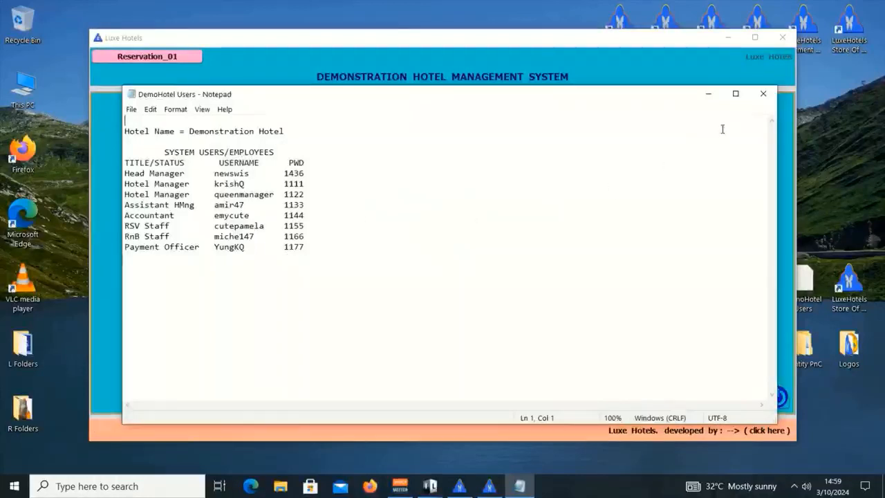
click(763, 93)
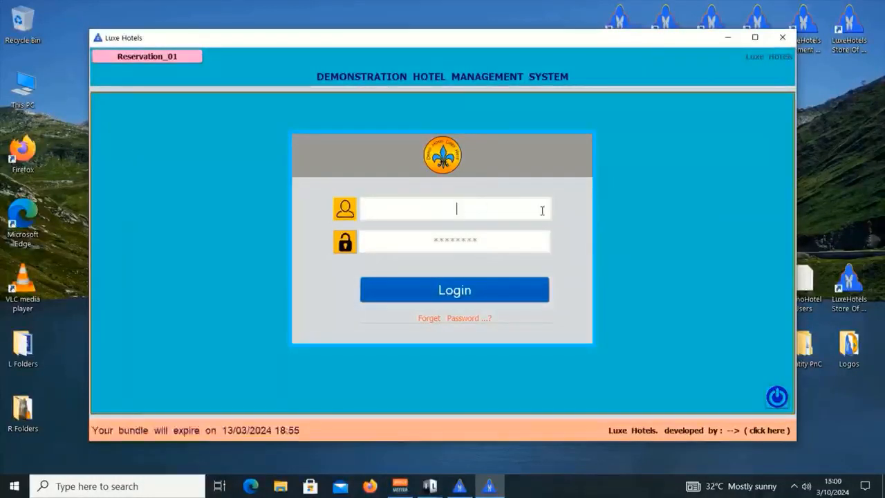
text(cute)
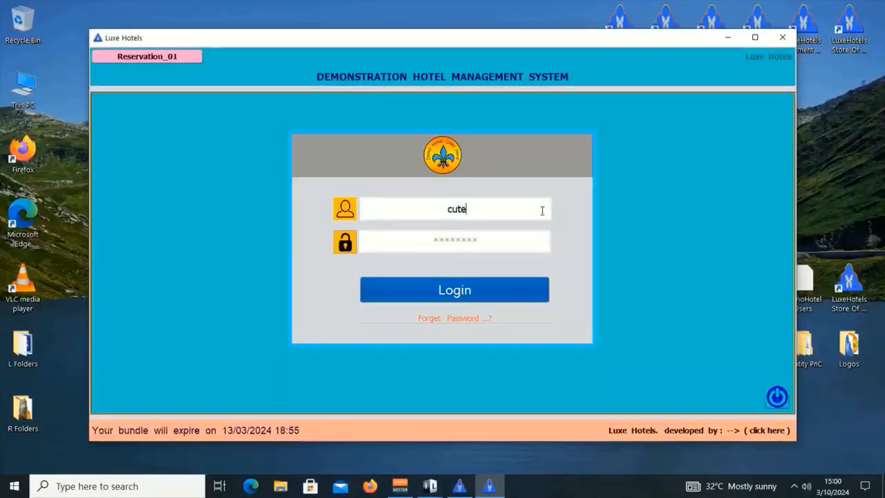
text(pamela)
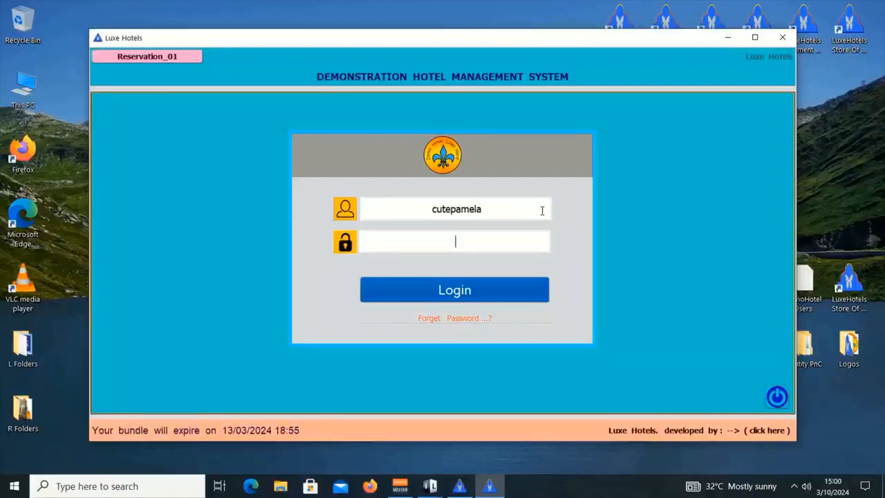
text(****)
key(Return)
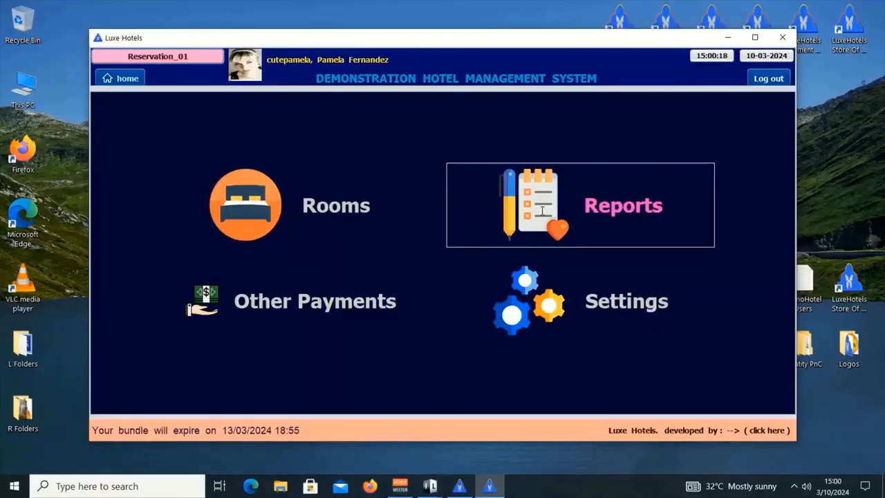
click(542, 211)
- List the Reservation branch's bookings in Reports, then return to the manager's DMH/RSV/005 record
click(737, 150)
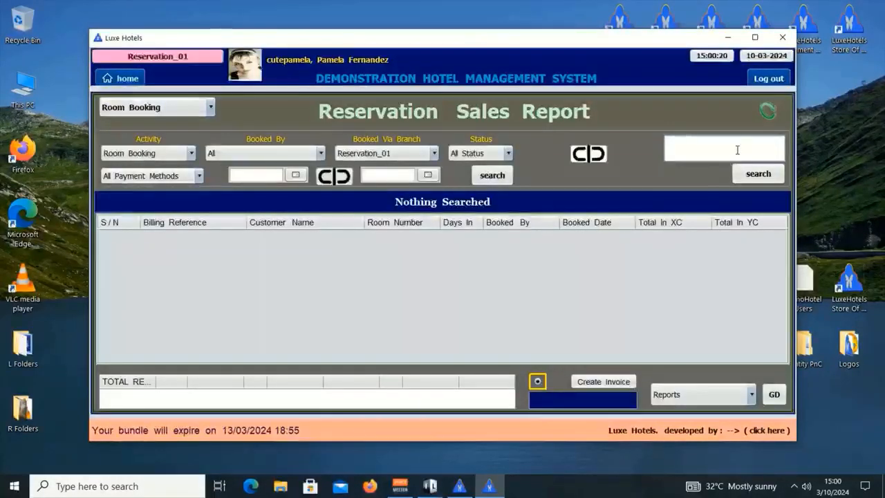
key(Return)
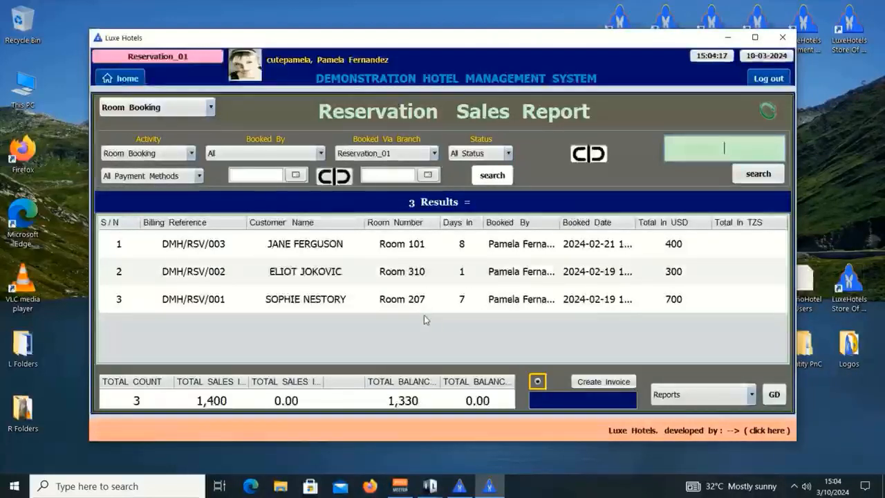
click(460, 486)
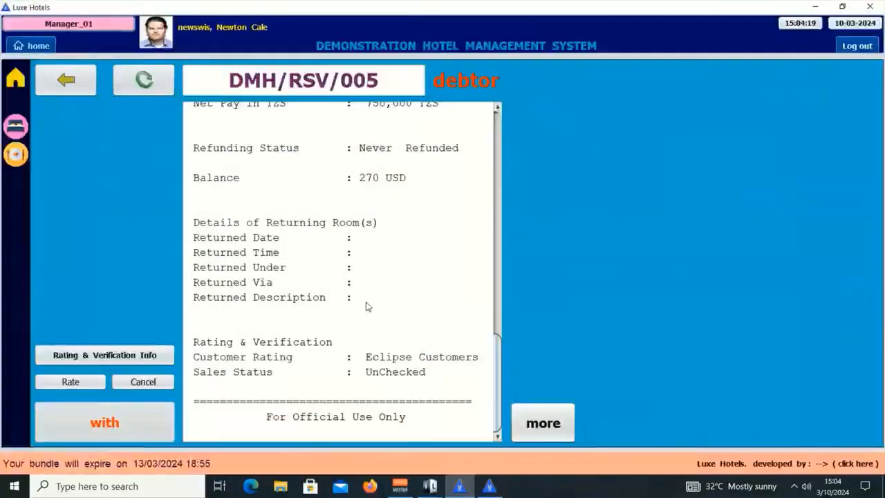
- Go from the main menu to the branch sensitive-data Data Access Manager
click(33, 46)
click(428, 243)
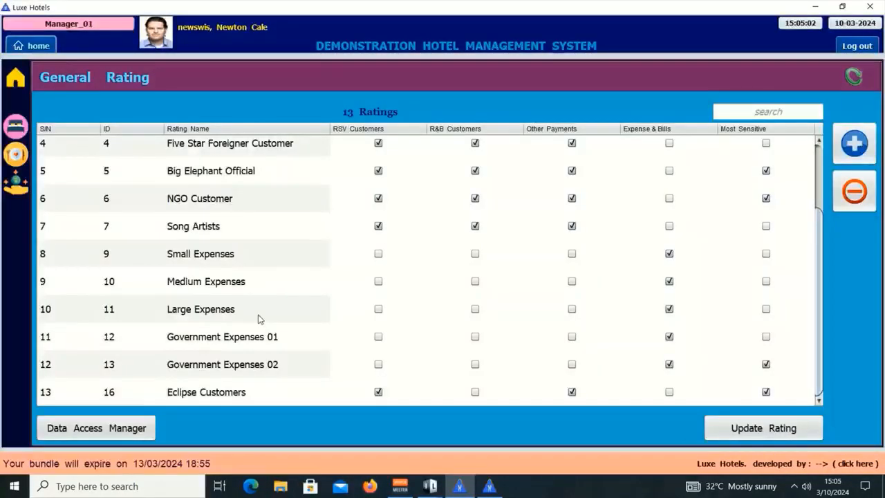
click(109, 430)
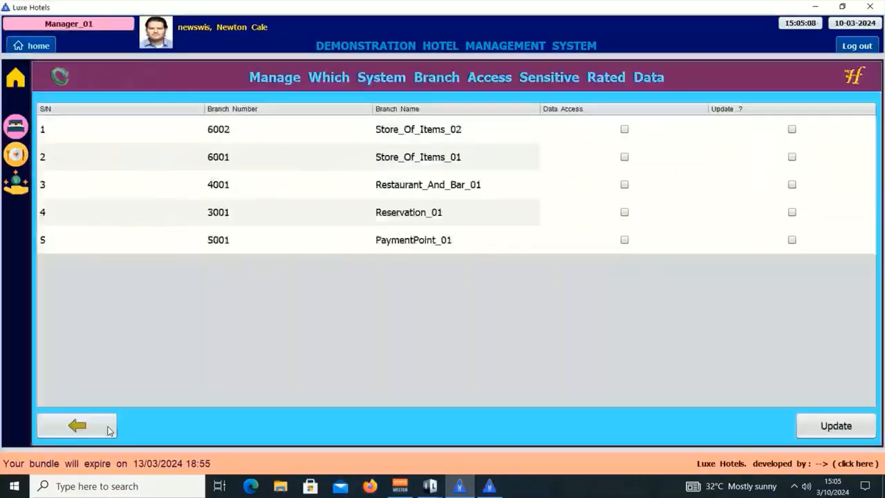
click(109, 429)
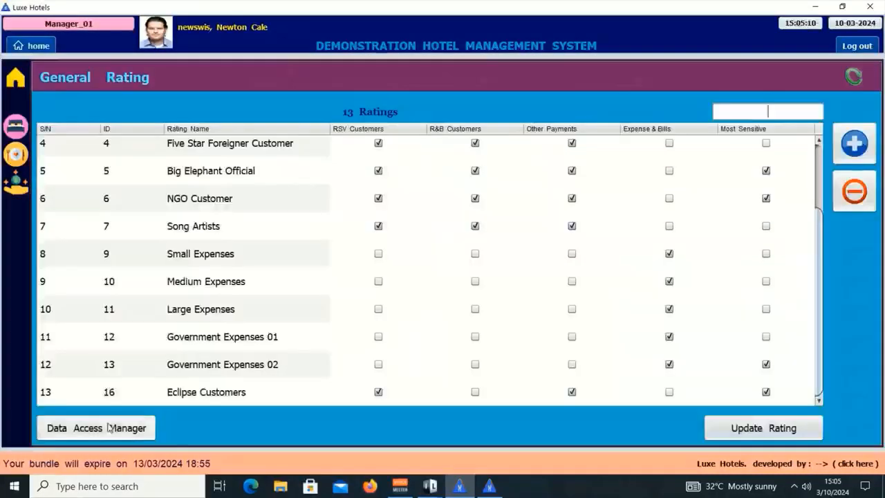
click(116, 427)
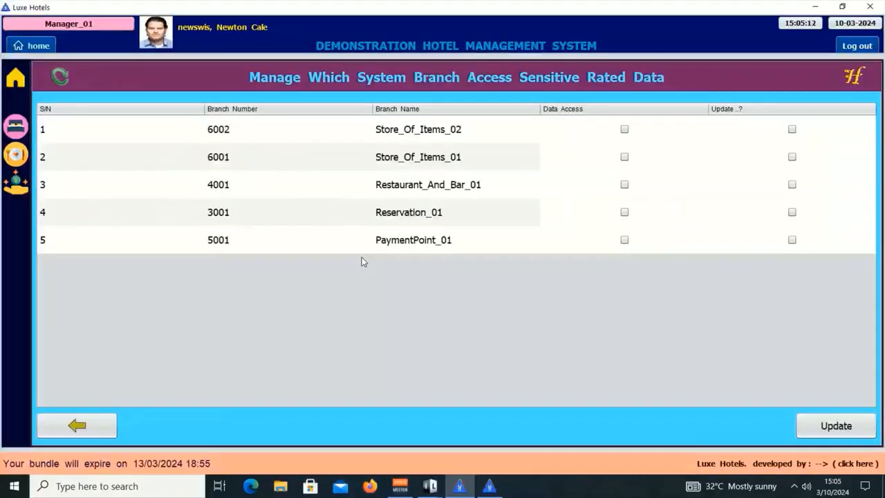
- Tick Data Access and Update for Reservation_01, then save with the manager PIN
click(397, 219)
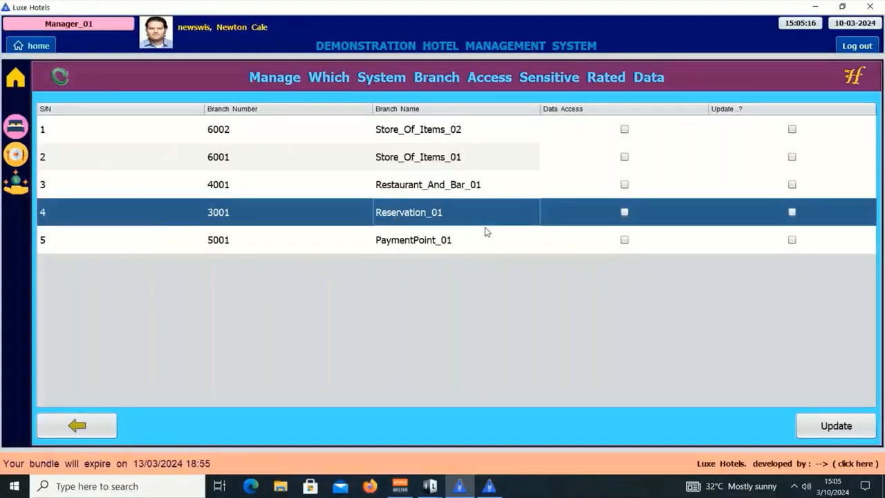
click(624, 213)
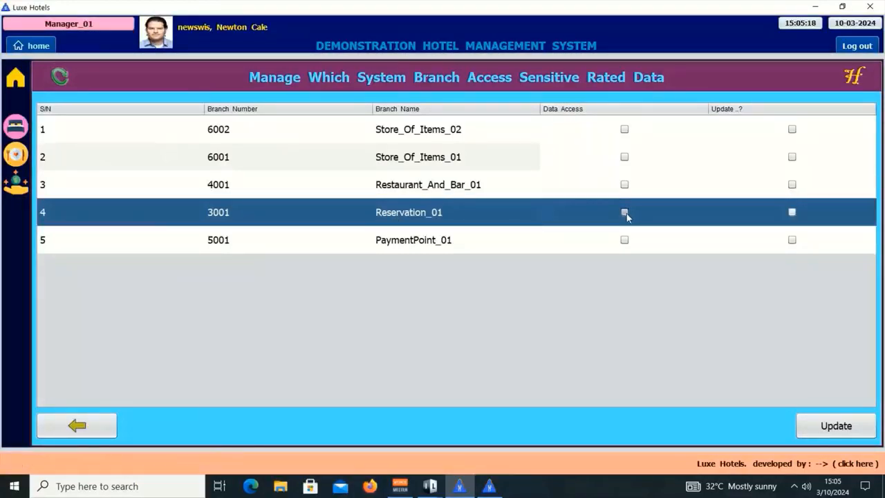
click(793, 213)
click(840, 428)
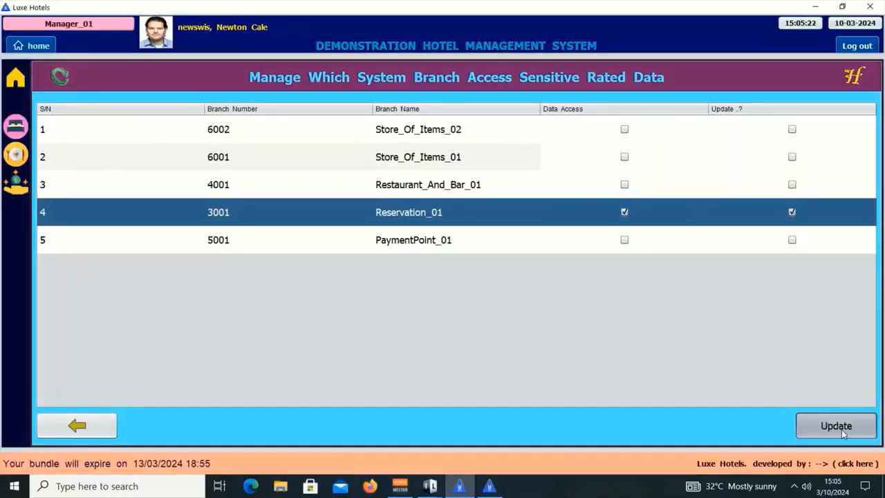
click(359, 173)
click(374, 207)
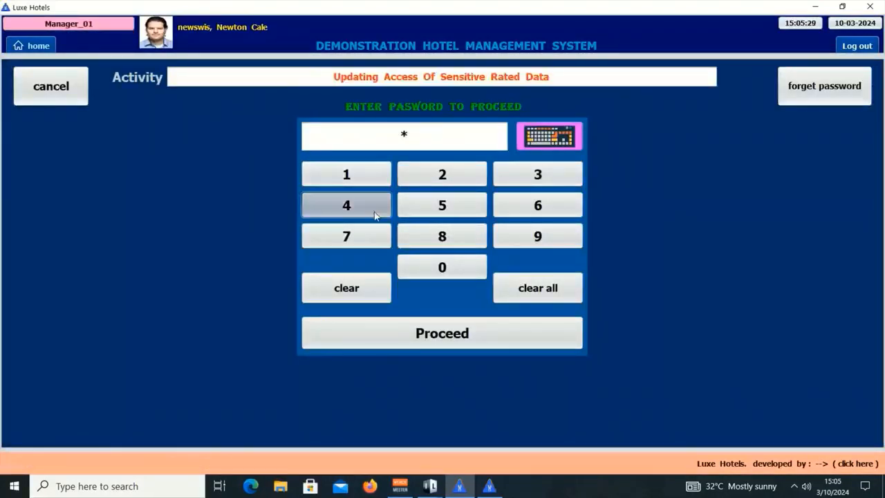
click(538, 182)
click(544, 212)
click(471, 333)
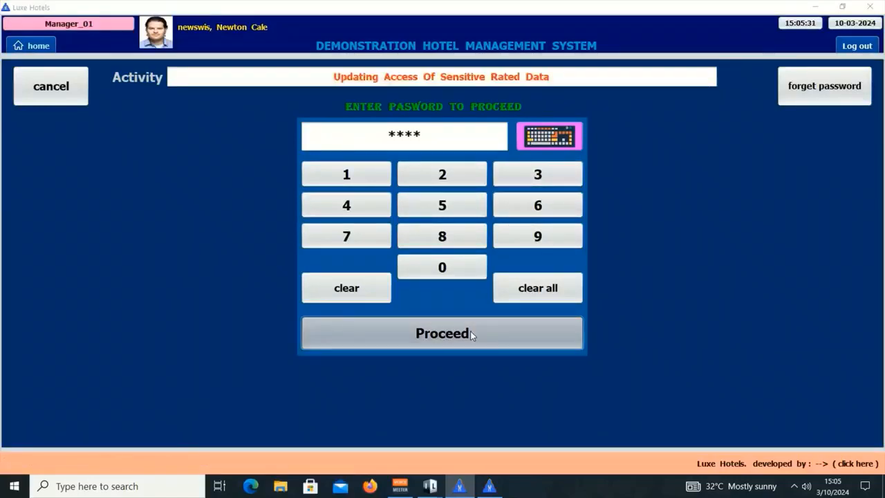
click(816, 7)
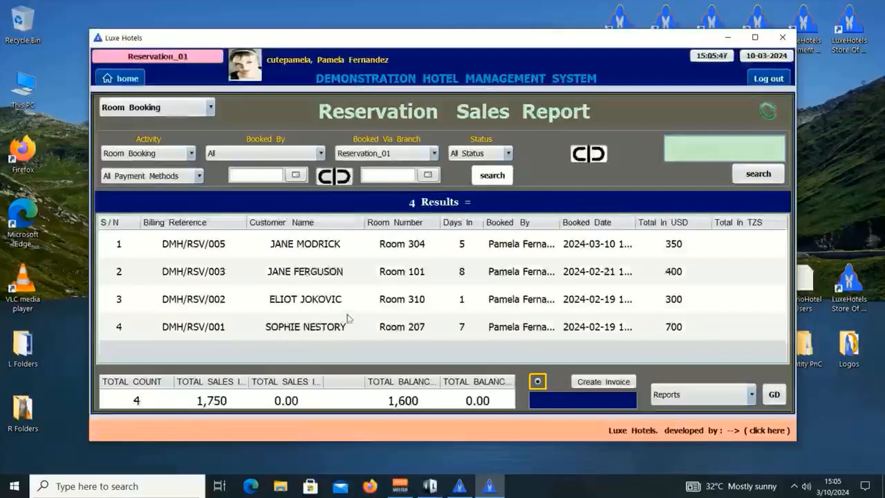
click(460, 486)
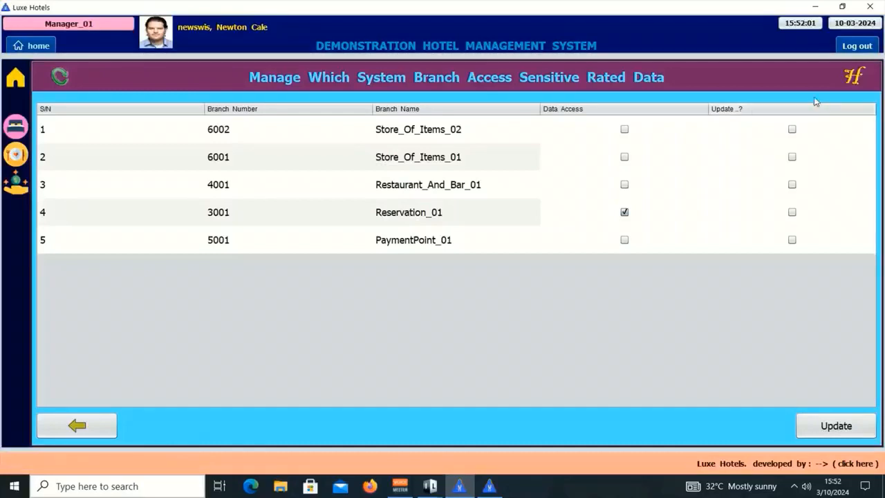
click(845, 79)
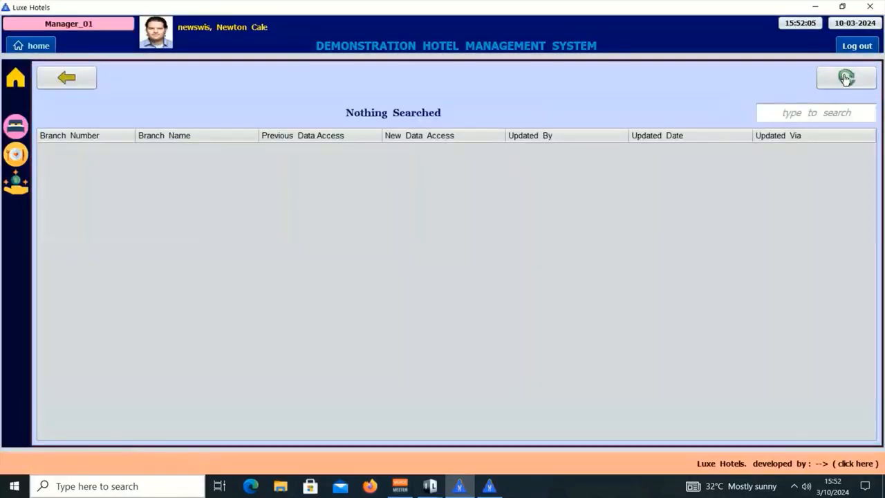
click(818, 113)
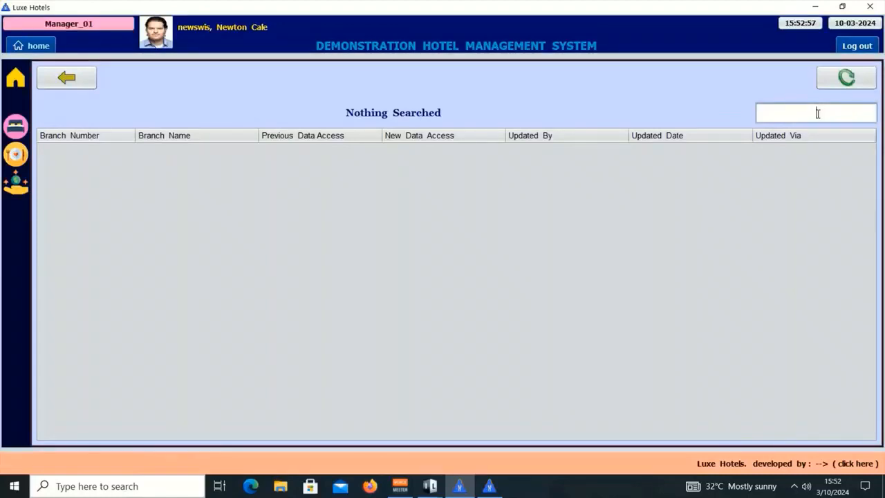
click(818, 114)
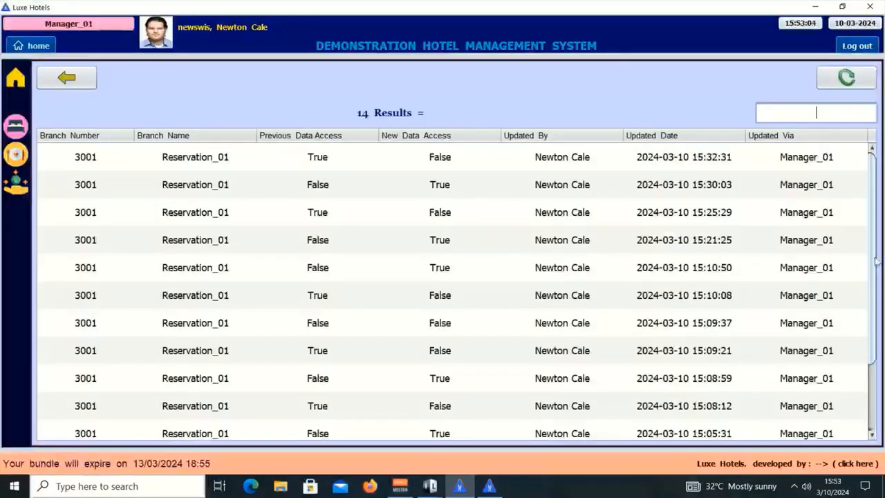
scroll(876, 261, down, 3)
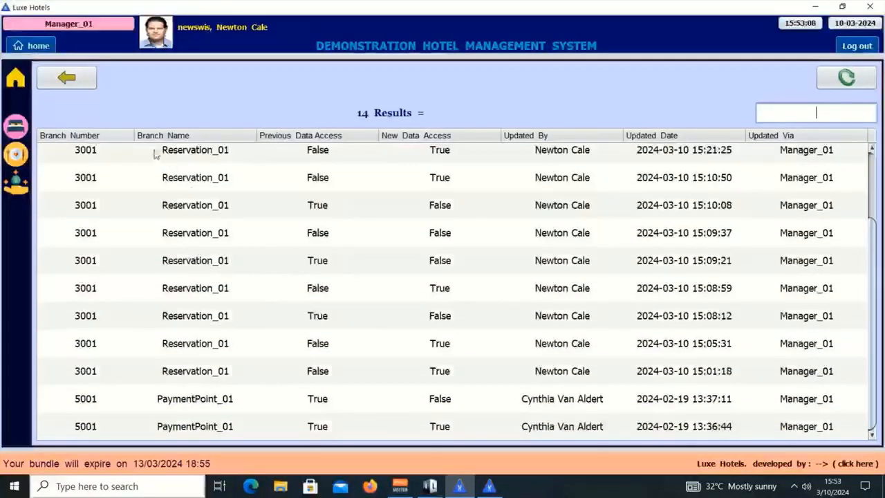
click(82, 82)
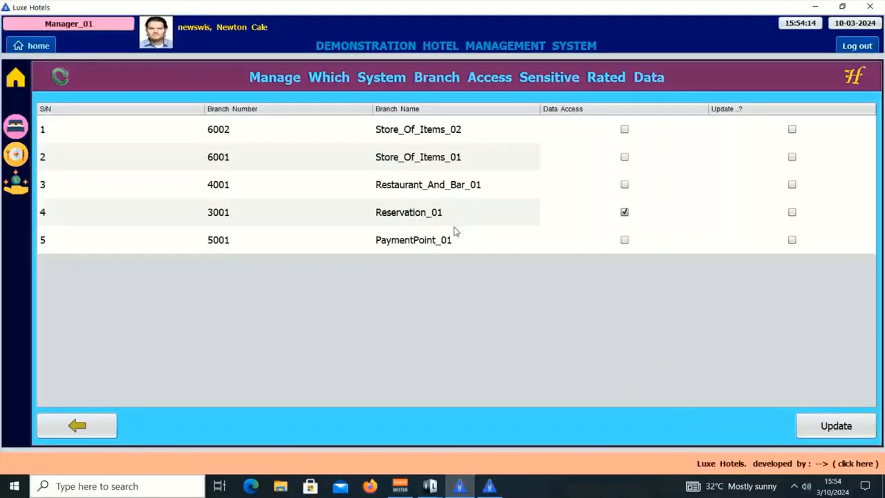
- Untick Reservation_01's Data Access, save with the manager PIN, then restore its sales report
click(624, 213)
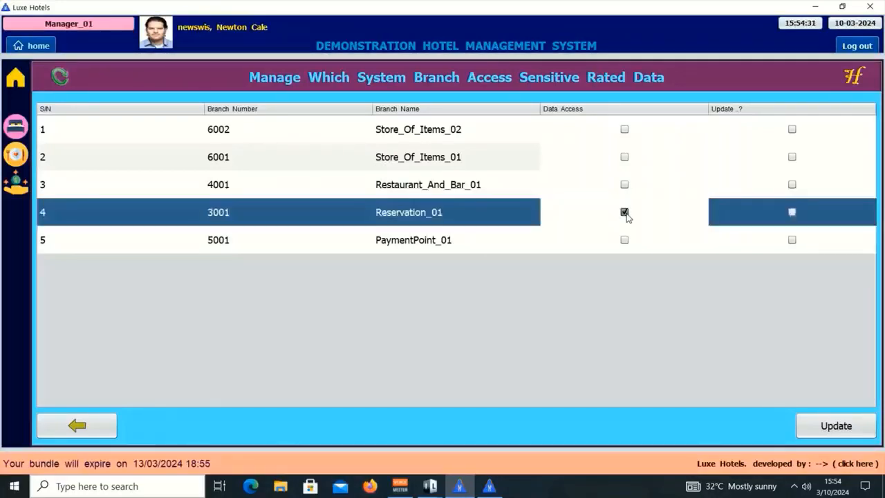
click(792, 213)
click(836, 428)
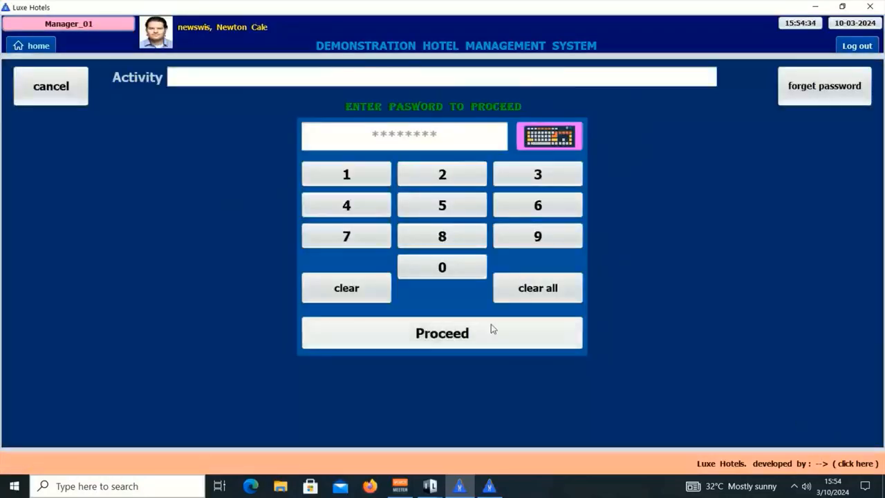
click(361, 181)
click(374, 211)
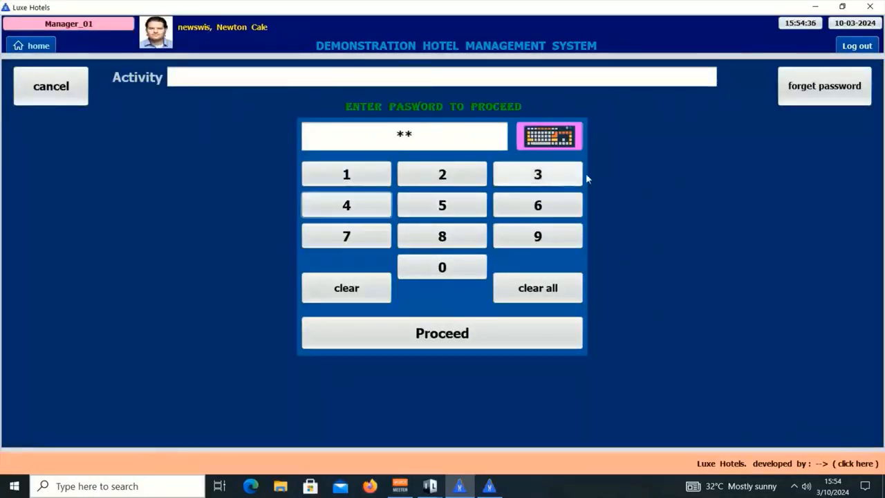
click(566, 176)
click(556, 206)
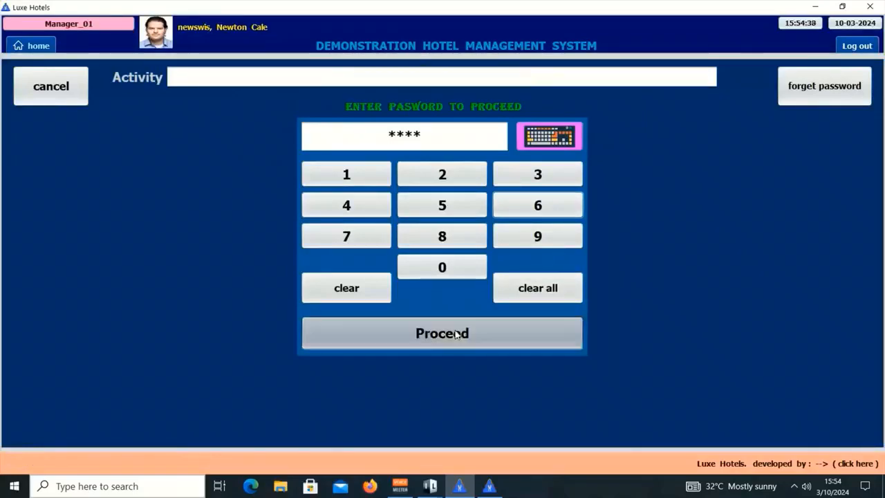
click(457, 333)
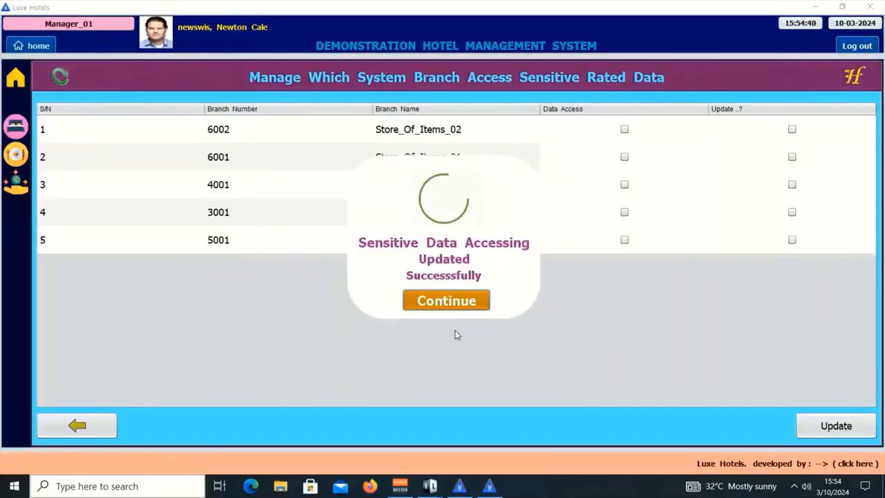
click(490, 488)
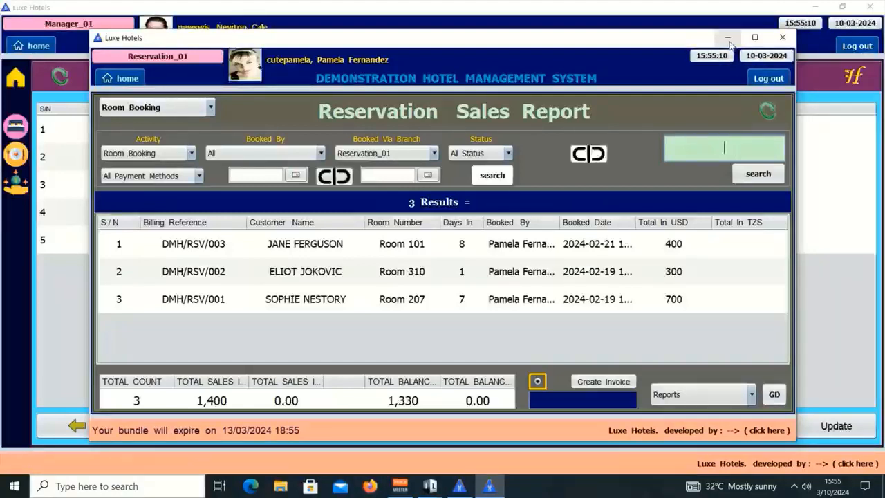
- Minimise the Reservation Sales Report and return through Customers History to the main menu
click(728, 40)
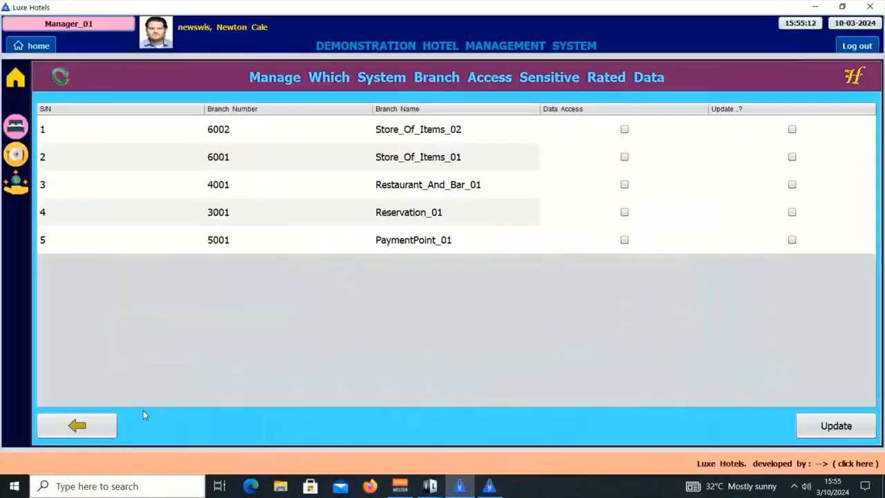
click(99, 432)
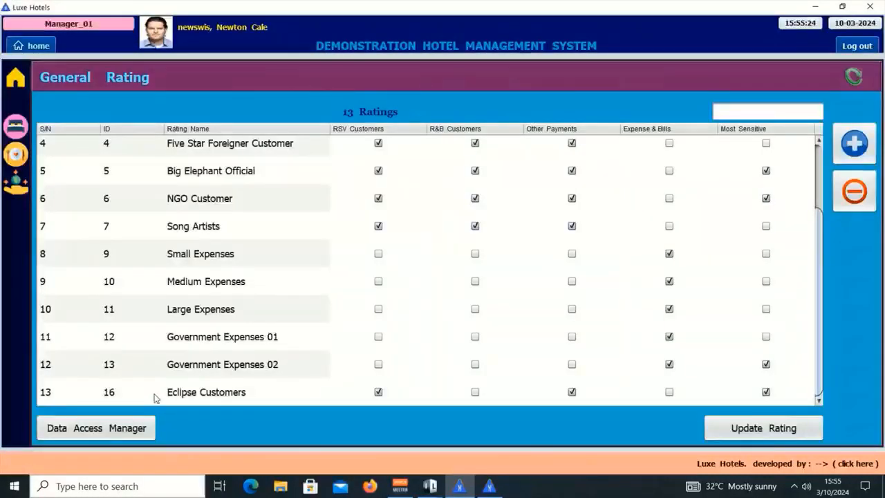
click(20, 91)
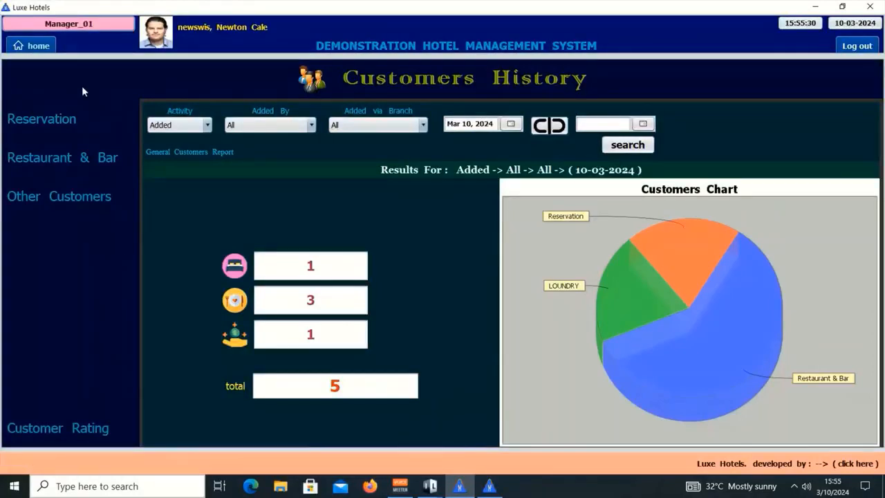
click(38, 46)
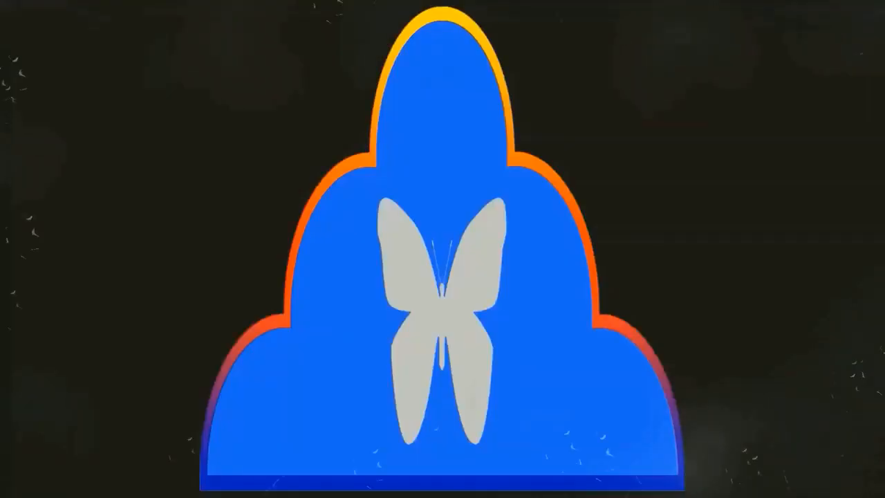